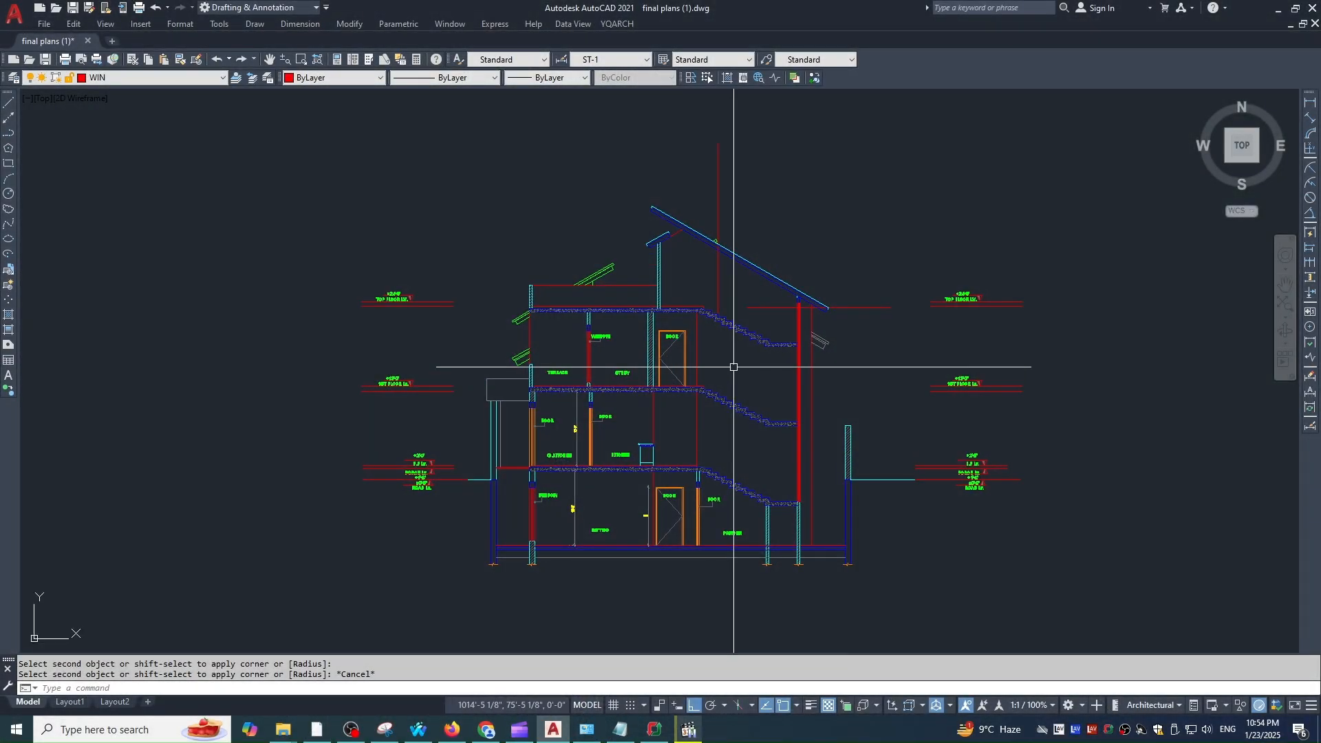
Step: Examine the stair section from a tilted 3D angle to see how its objects differ in elevation
middle_drag(733, 366, 733, 385)
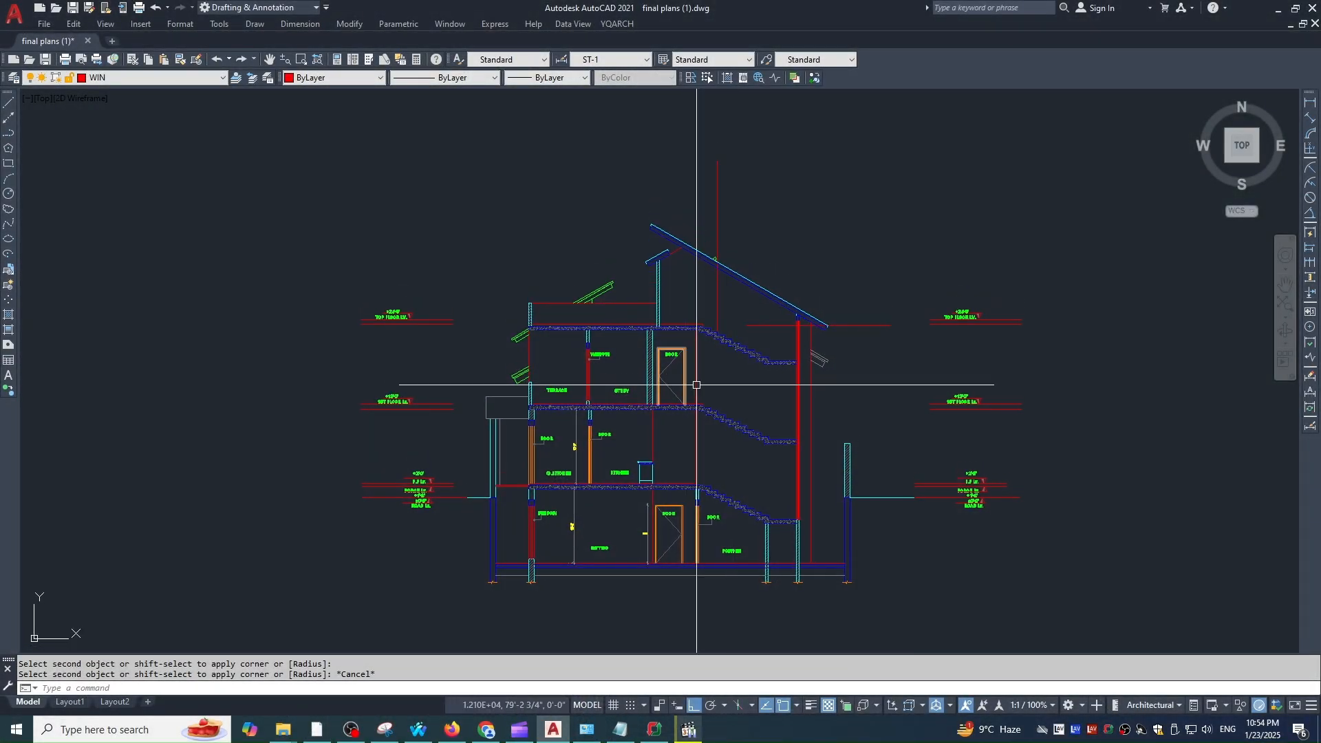
mouse_move(709, 376)
shift+middle_down()
mouse_move(707, 310)
mouse_move(722, 286)
mouse_move(767, 286)
mouse_move(774, 310)
mouse_move(780, 294)
shift+middle_up()
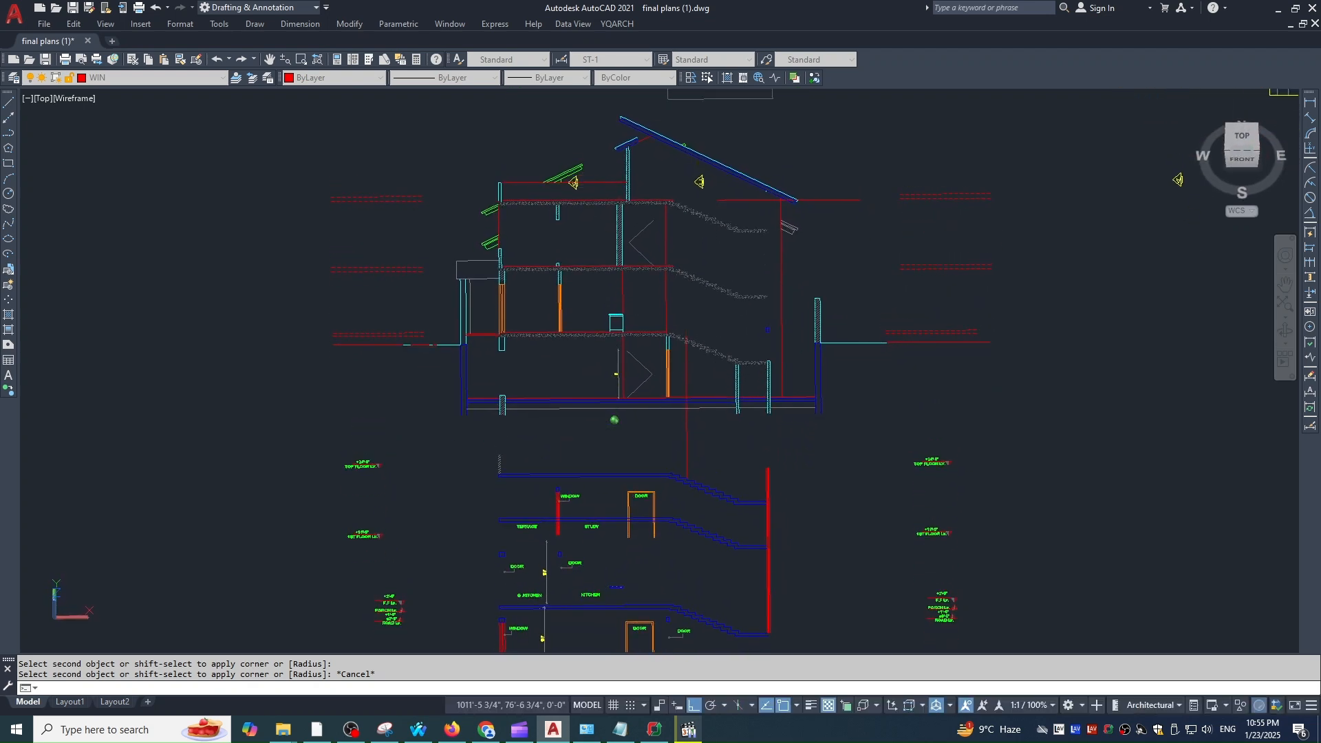
middle_drag(715, 426, 719, 383)
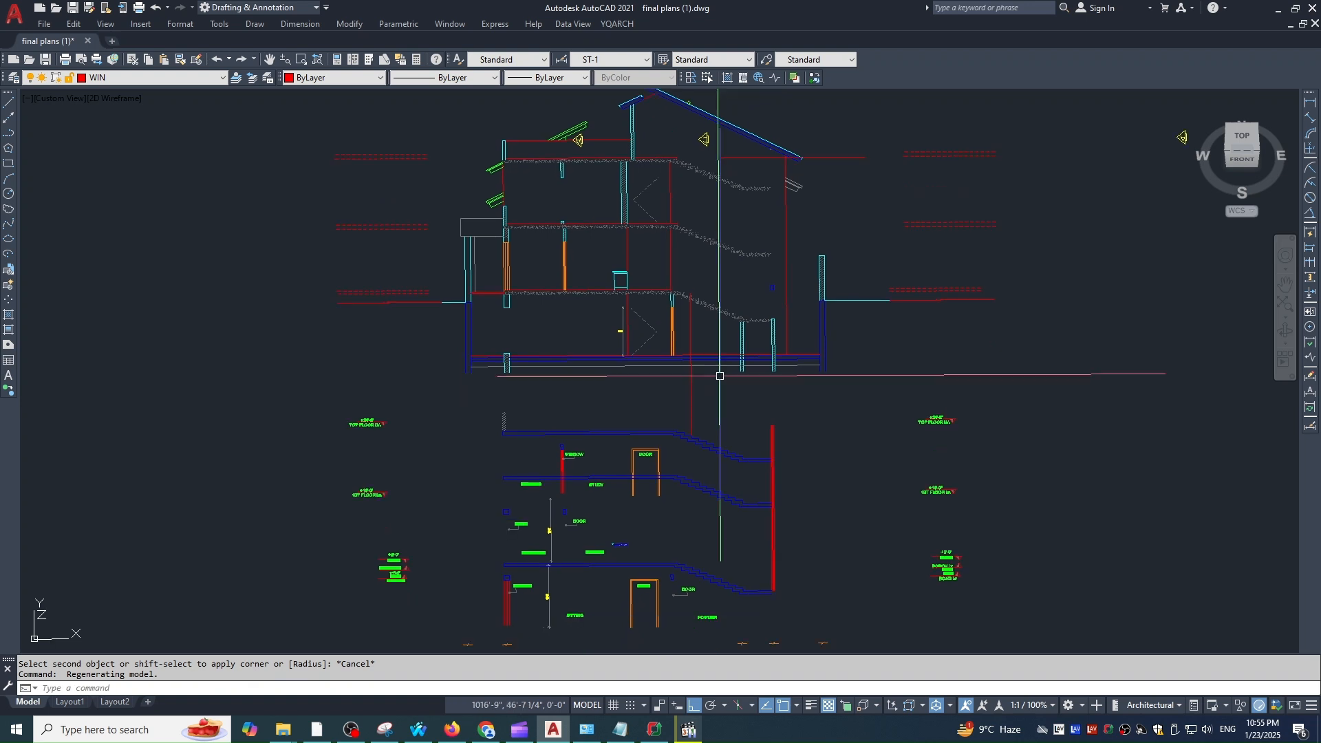
scroll(707, 486, up, 1)
scroll(712, 399, down, 2)
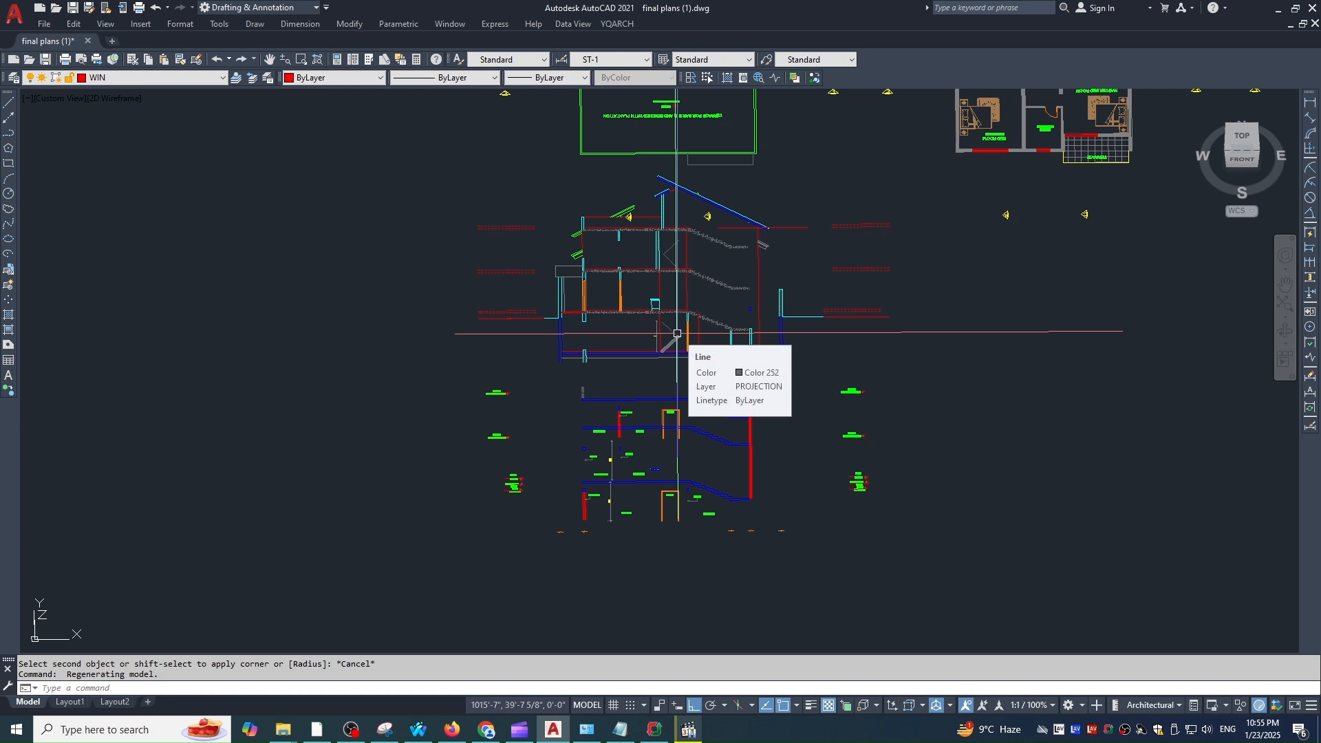
scroll(676, 203, up, 2)
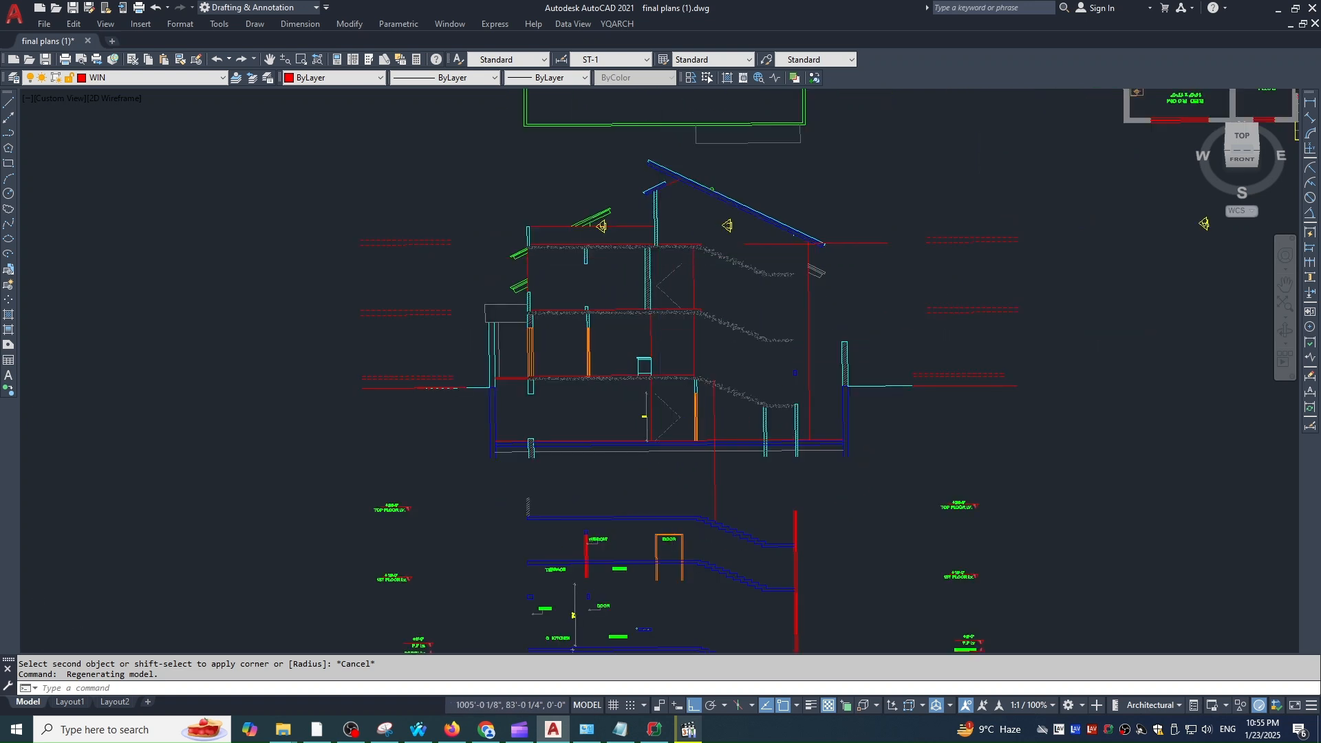
scroll(912, 189, down, 2)
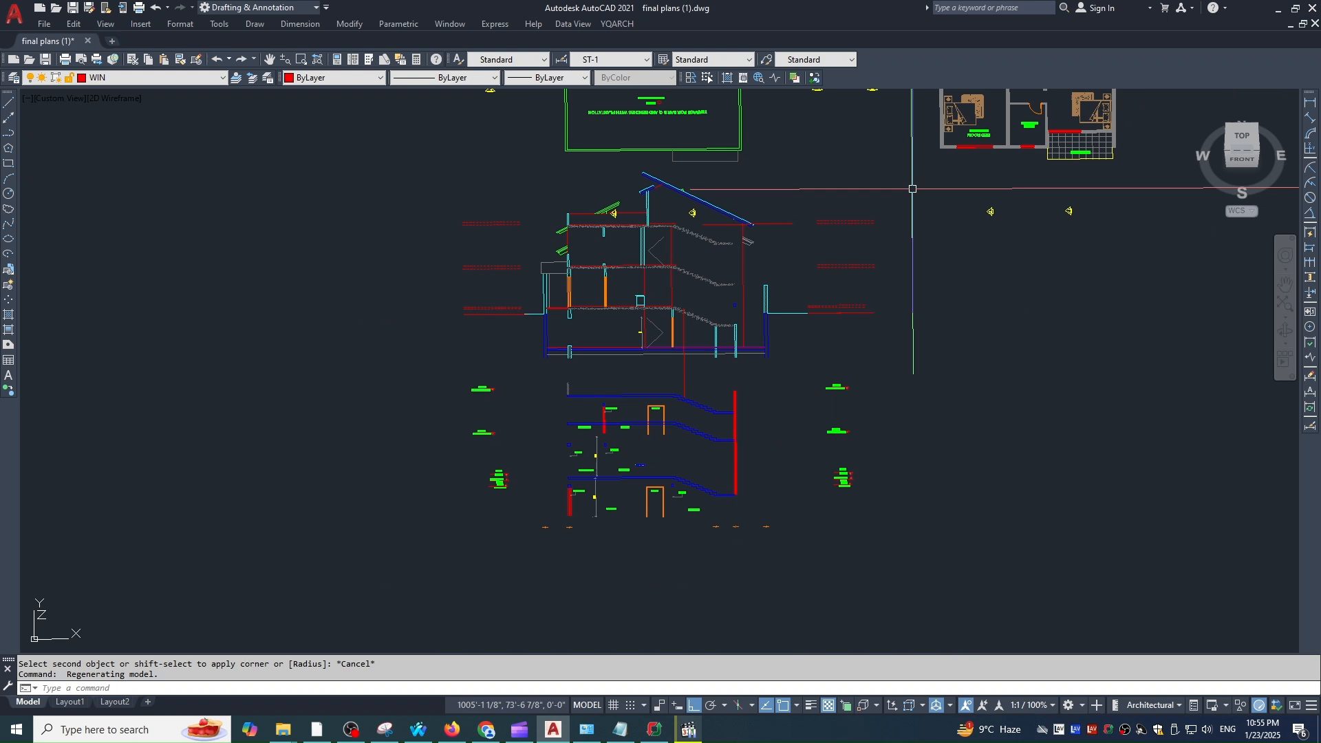
Step: Try to set the elevation of the whole stair section to 0 with the CHANGE command's Elev property
click(383, 486)
click(919, 162)
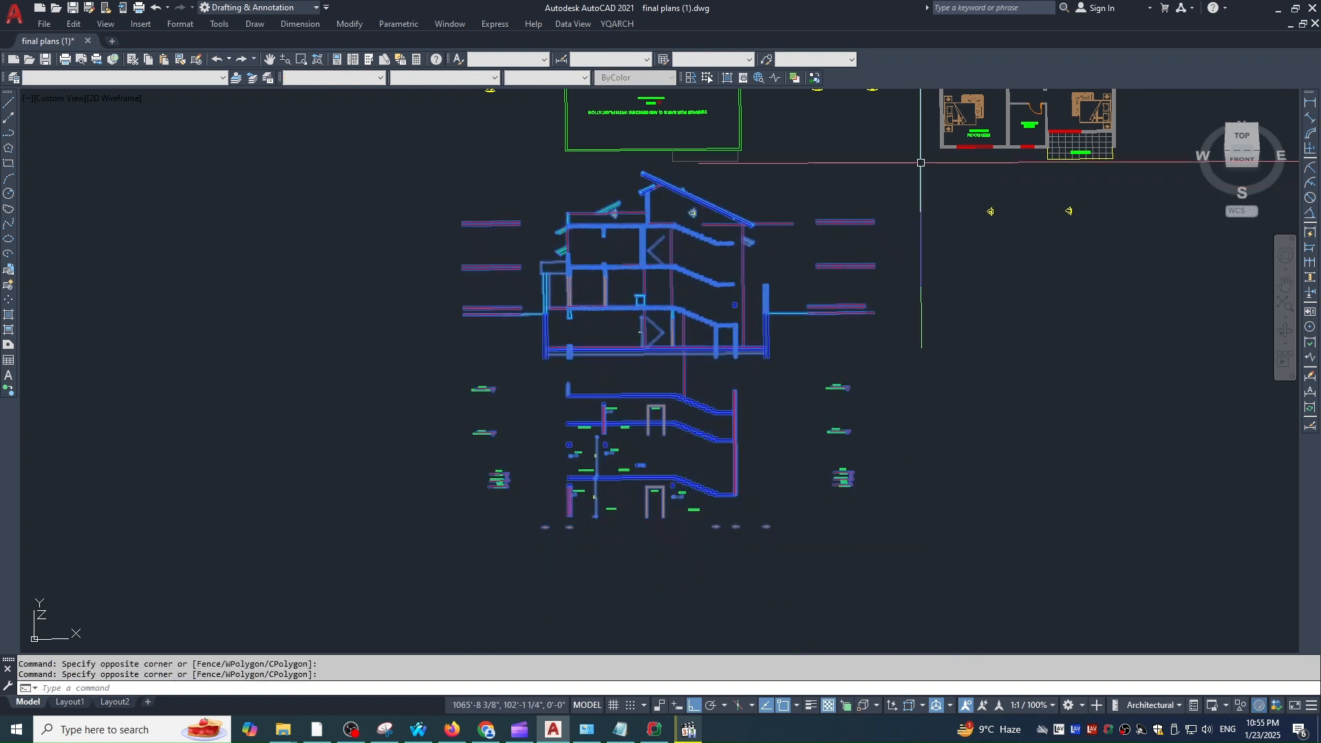
text(-c)
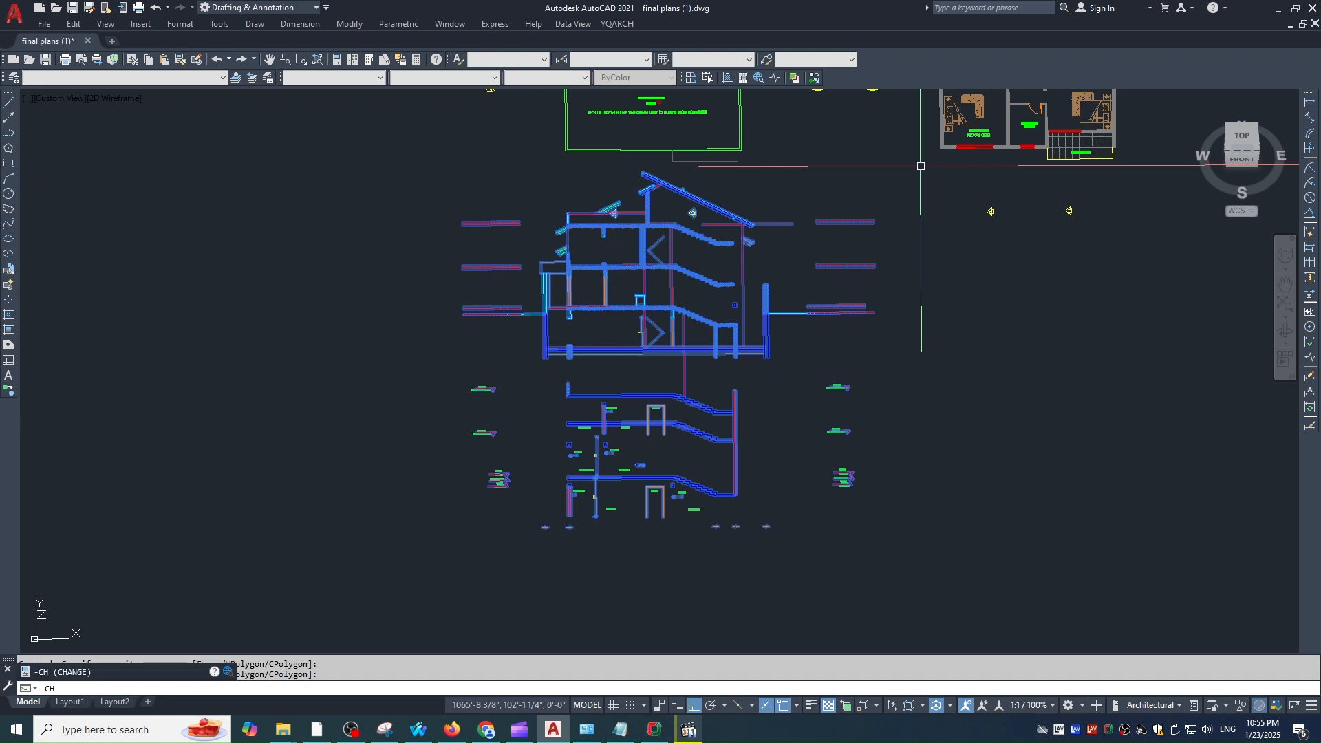
key(Return)
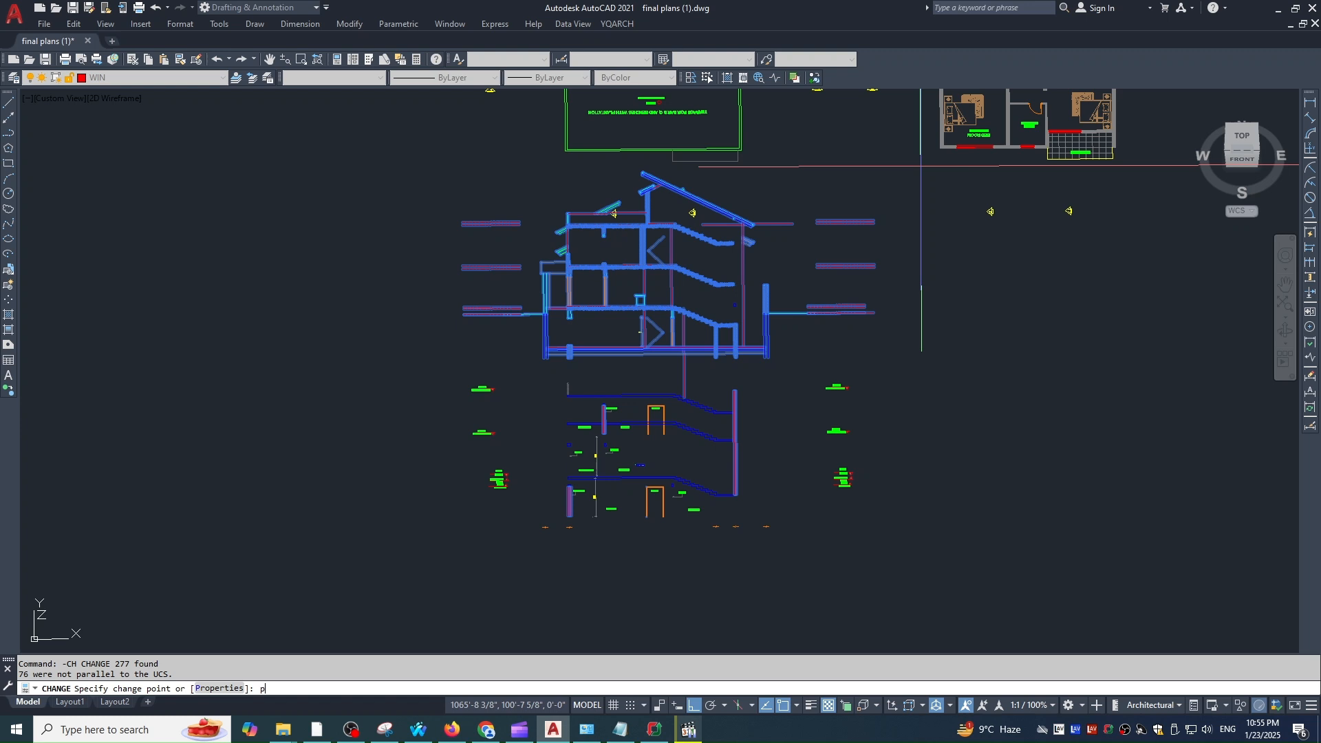
text(p)
key(Return)
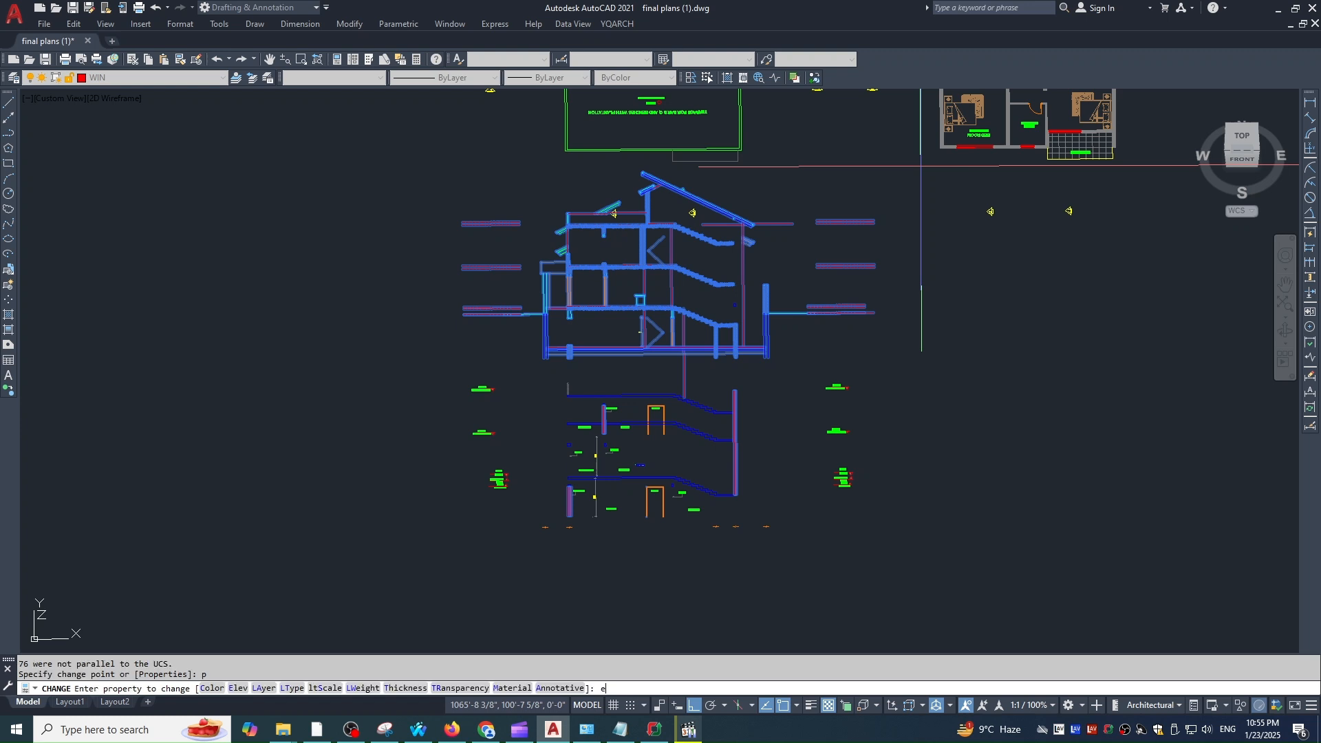
key(Return)
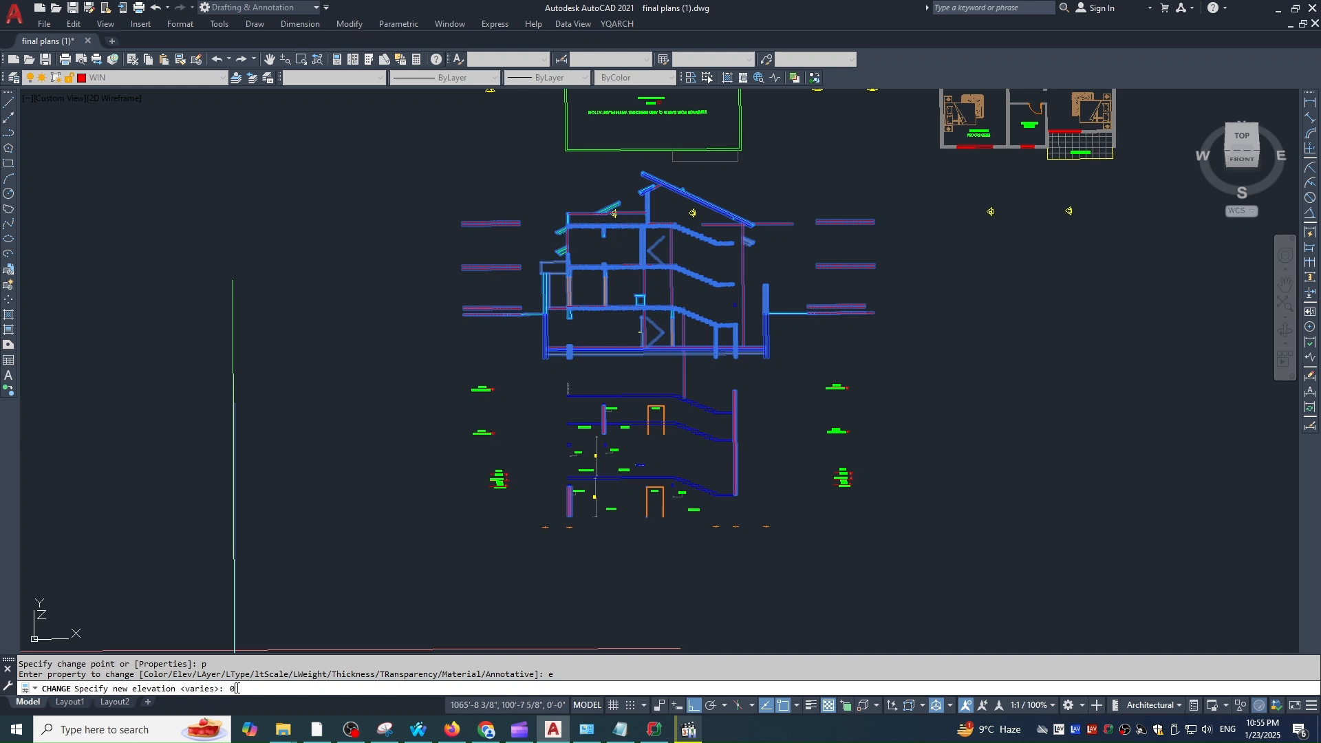
key(Return)
key(Return)
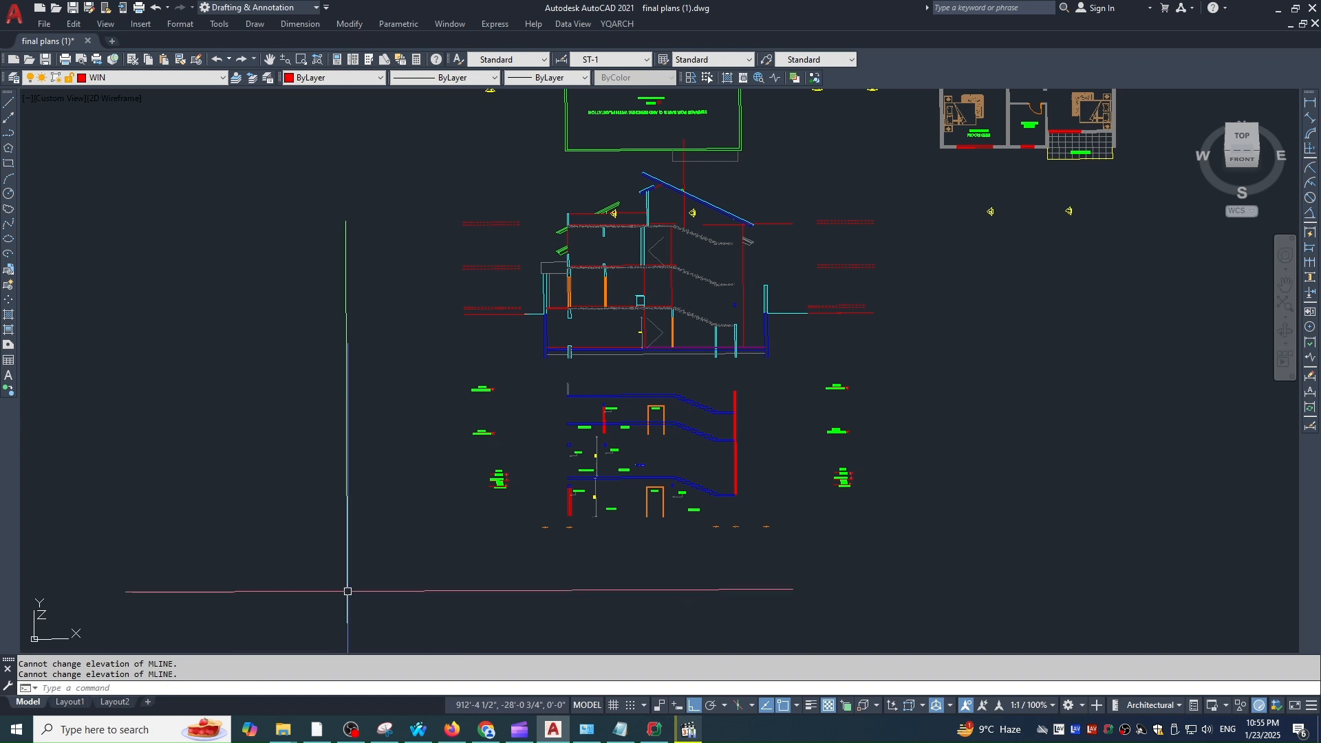
Step: Examine the stair section and the neighbouring floor plans from tilted 3D angles for objects on different levels
scroll(656, 402, down, 2)
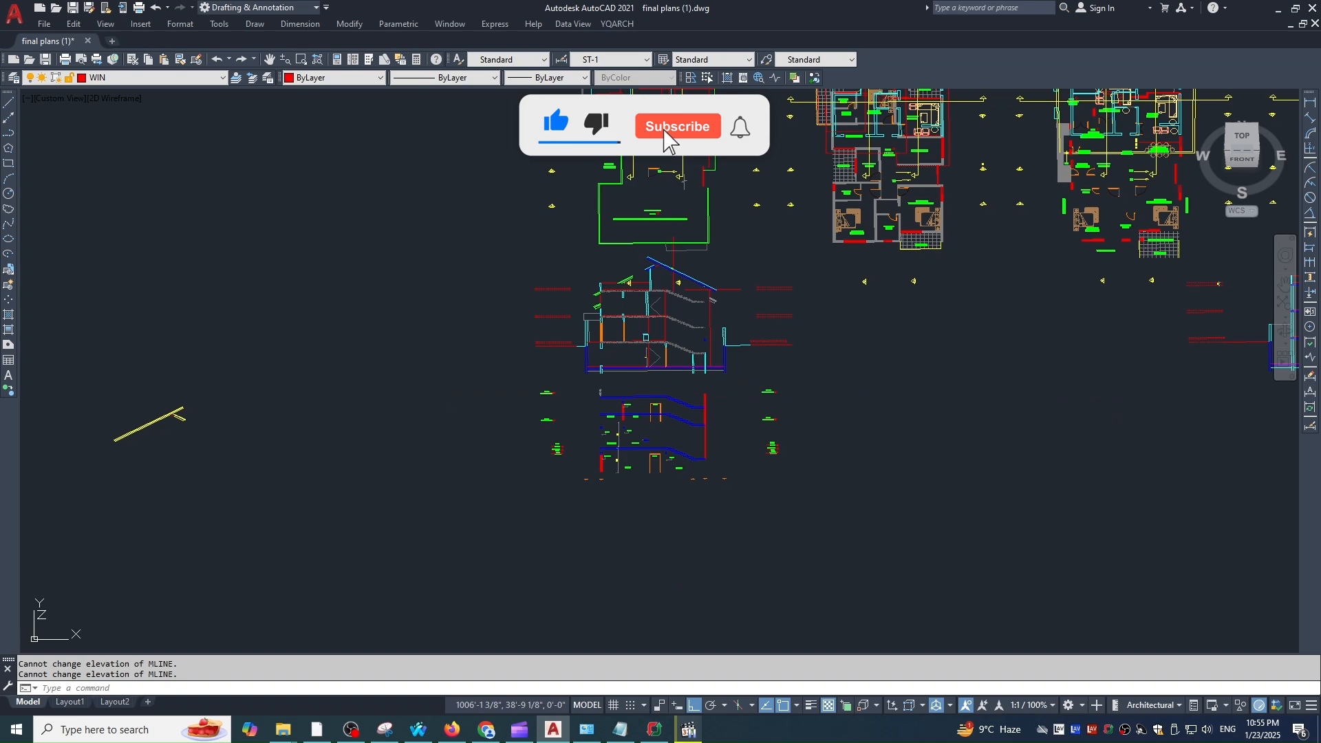
mouse_move(681, 413)
shift+middle_down()
mouse_move(750, 424)
mouse_move(697, 381)
mouse_move(699, 410)
mouse_move(689, 387)
mouse_move(676, 401)
shift+middle_up()
scroll(659, 355, up, 4)
mouse_move(661, 336)
middle_down()
mouse_move(661, 366)
mouse_move(603, 419)
middle_up()
scroll(658, 365, down, 6)
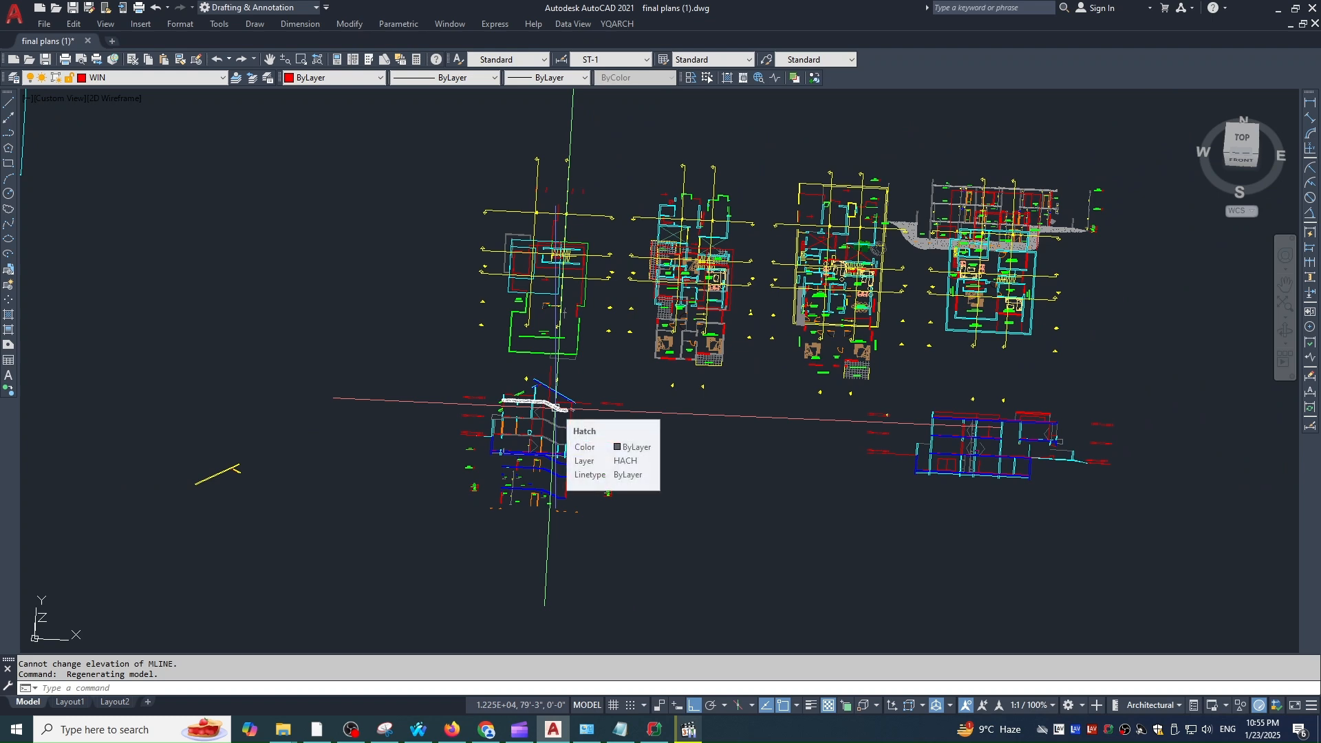
scroll(599, 401, down, 2)
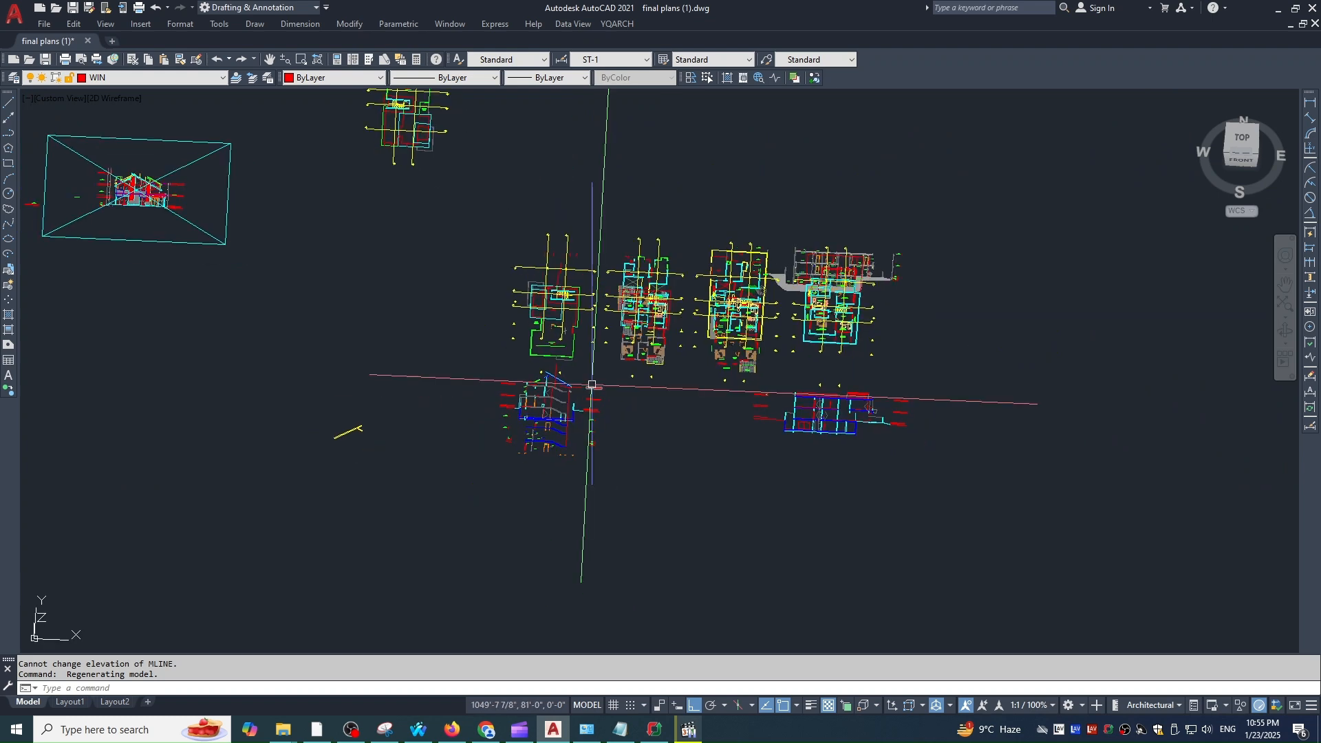
scroll(690, 374, up, 4)
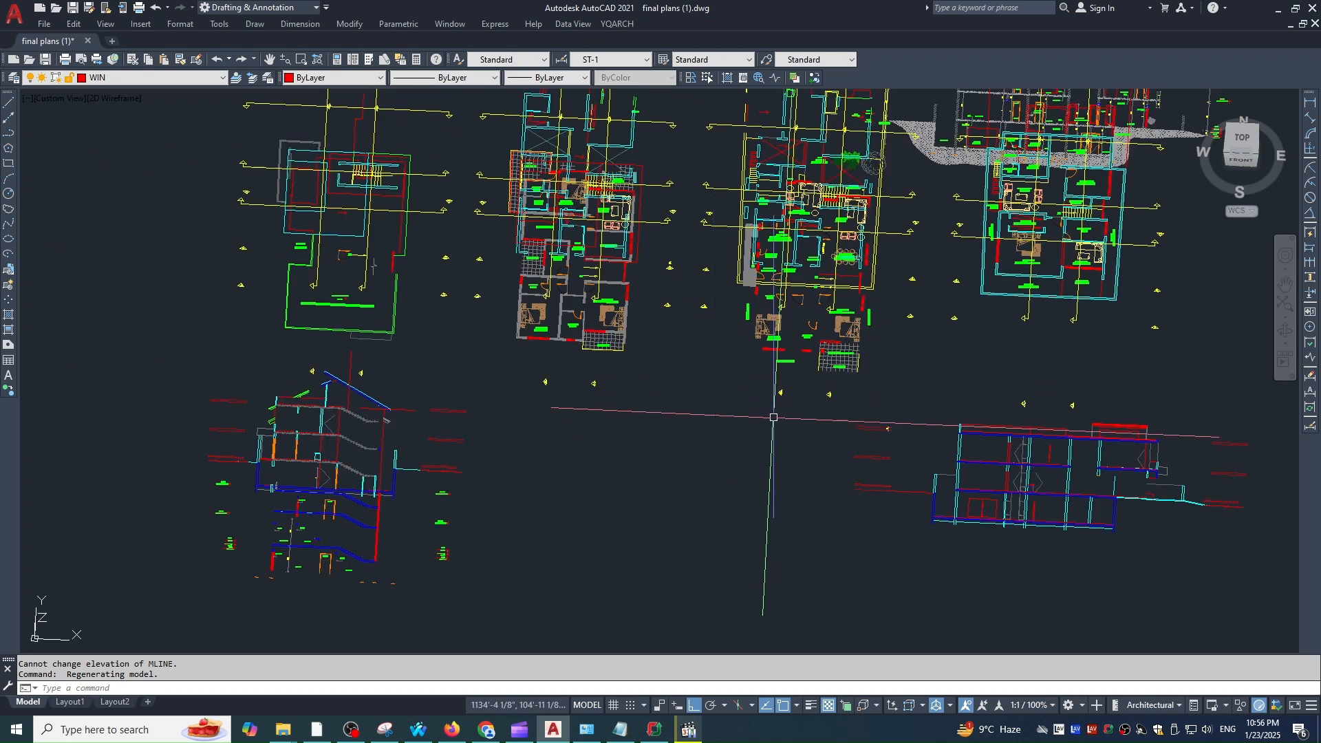
scroll(317, 458, up, 4)
mouse_move(317, 458)
middle_down()
mouse_move(633, 284)
mouse_move(647, 323)
mouse_move(650, 274)
mouse_move(654, 291)
middle_up()
scroll(680, 370, down, 2)
scroll(680, 370, down, 4)
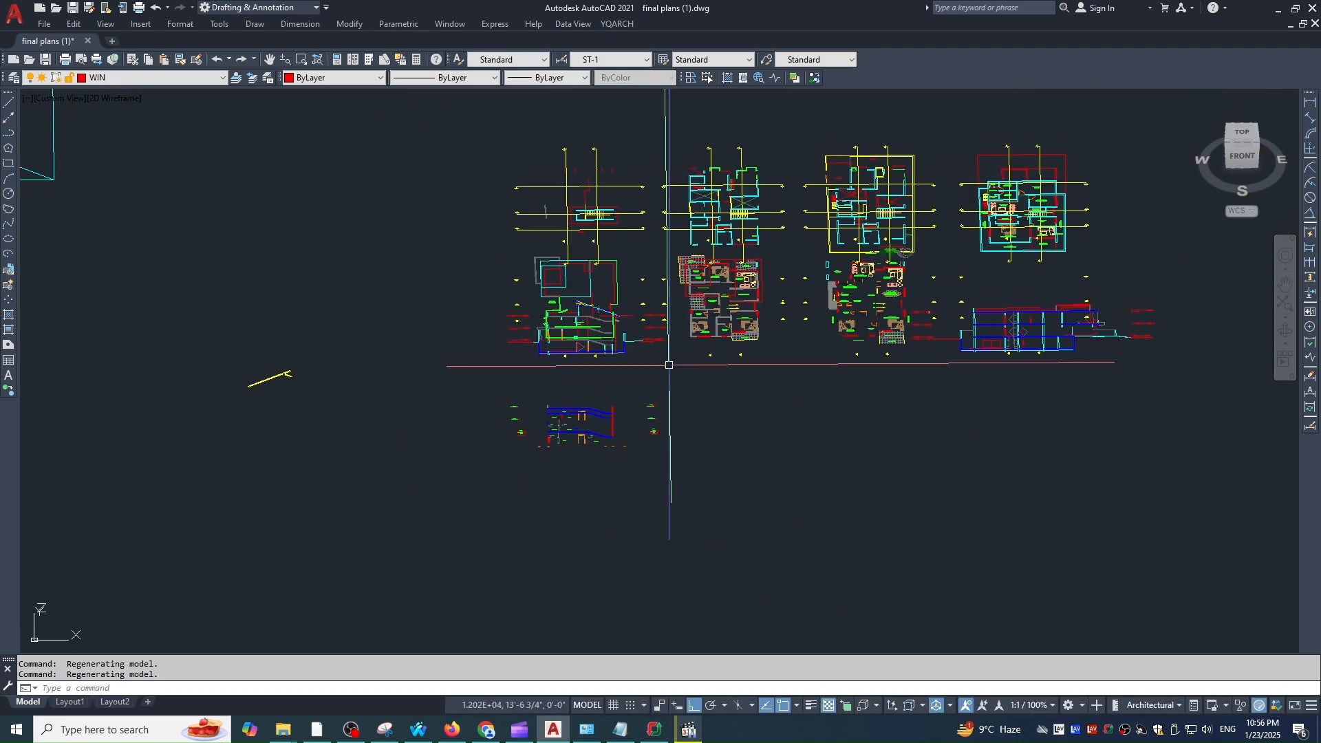
Step: Select all four floor plans and both sections together, and set the Position Z of their block references to 0
middle_drag(1043, 259, 844, 272)
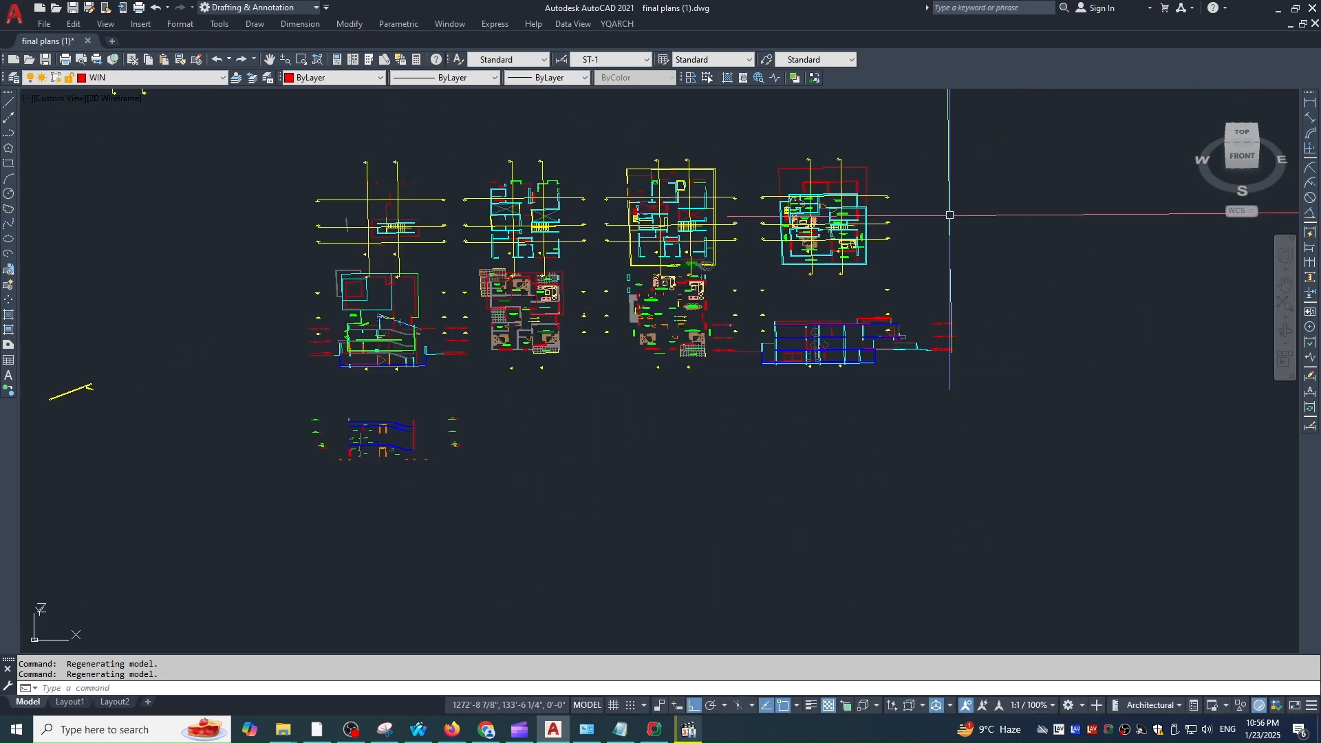
click(1021, 130)
click(232, 499)
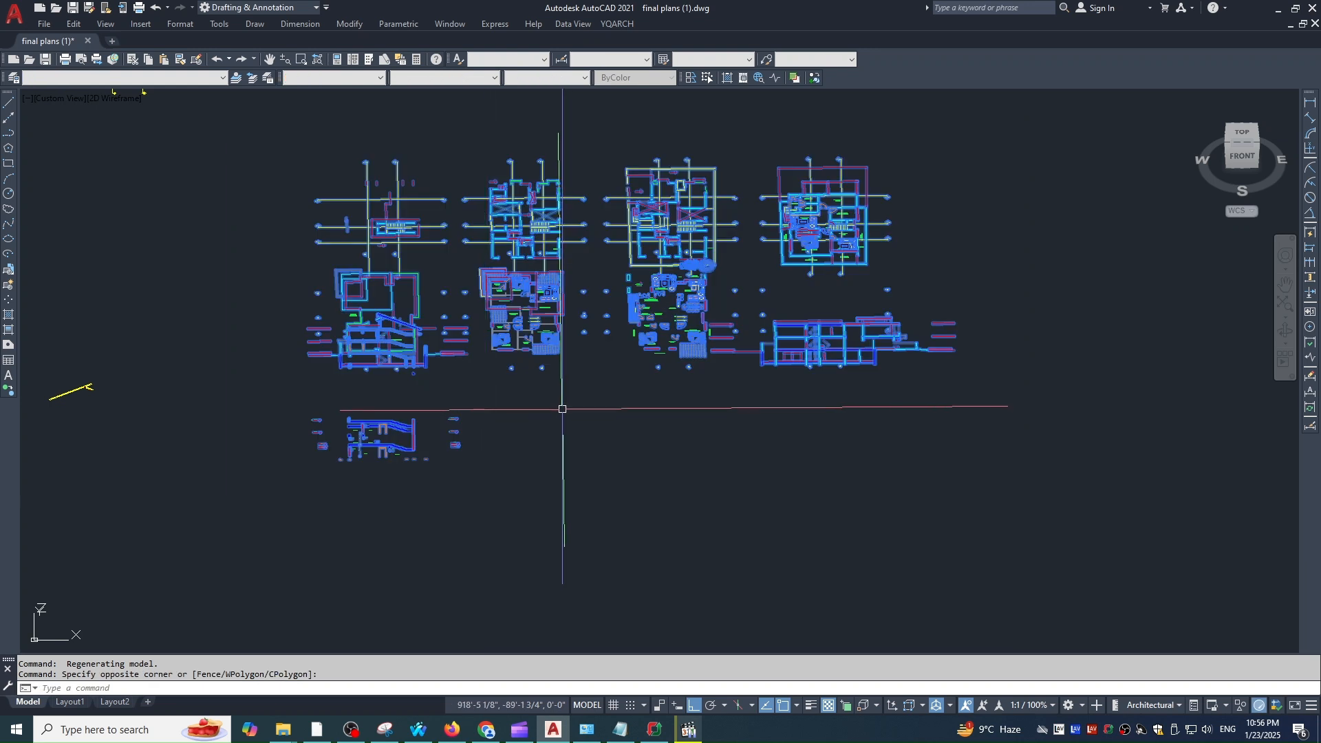
key(ctrl+1)
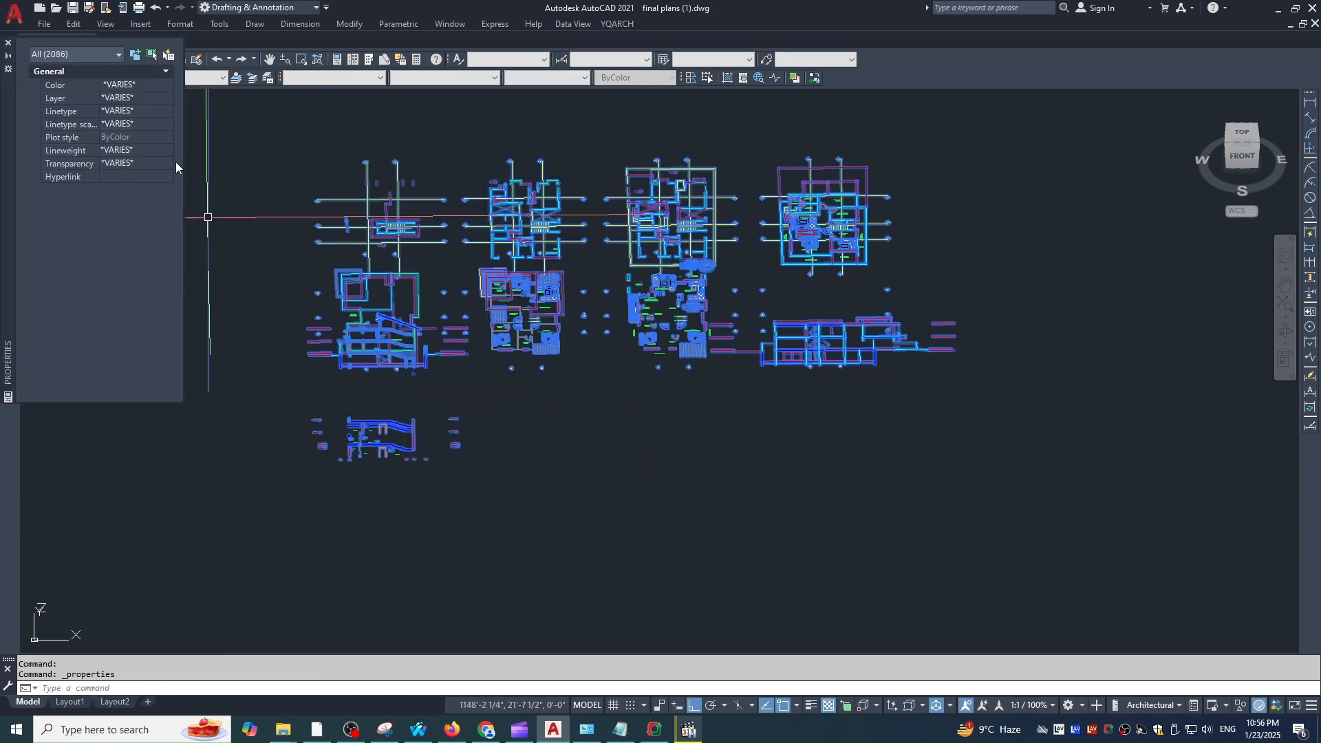
click(76, 55)
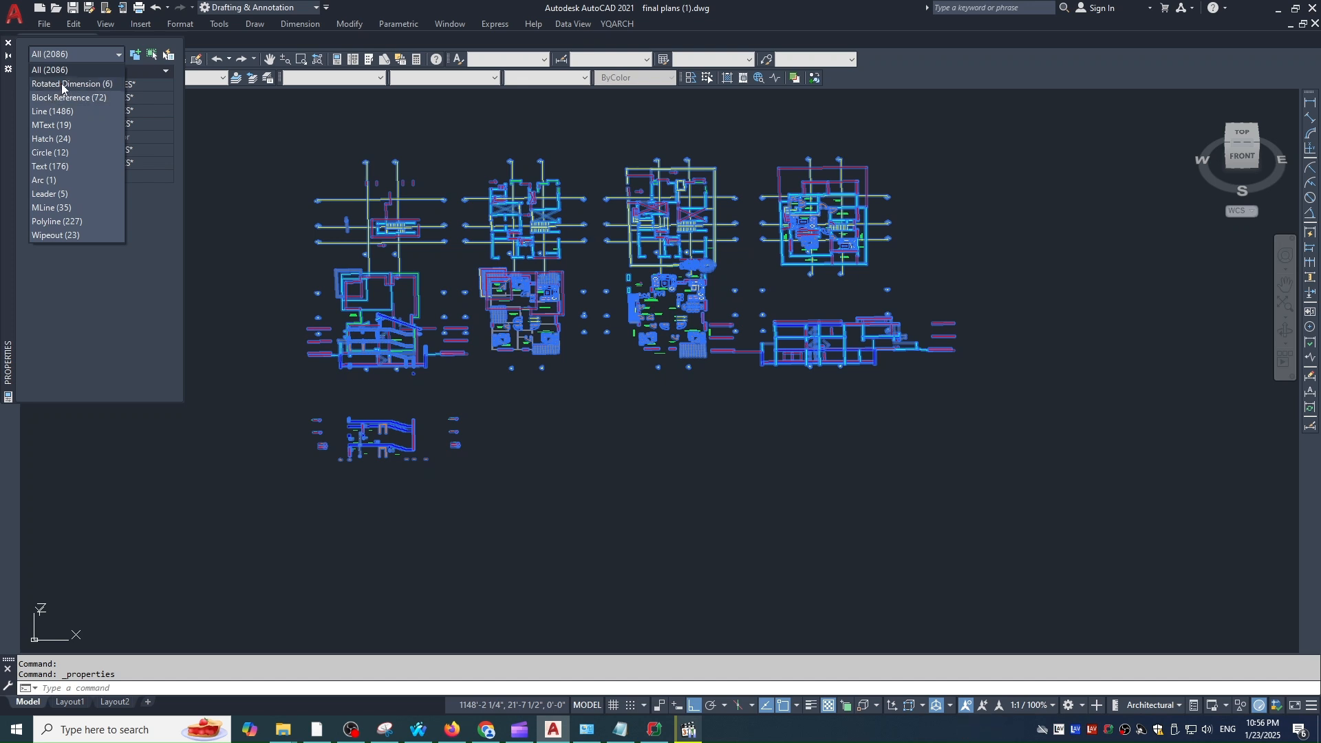
click(47, 100)
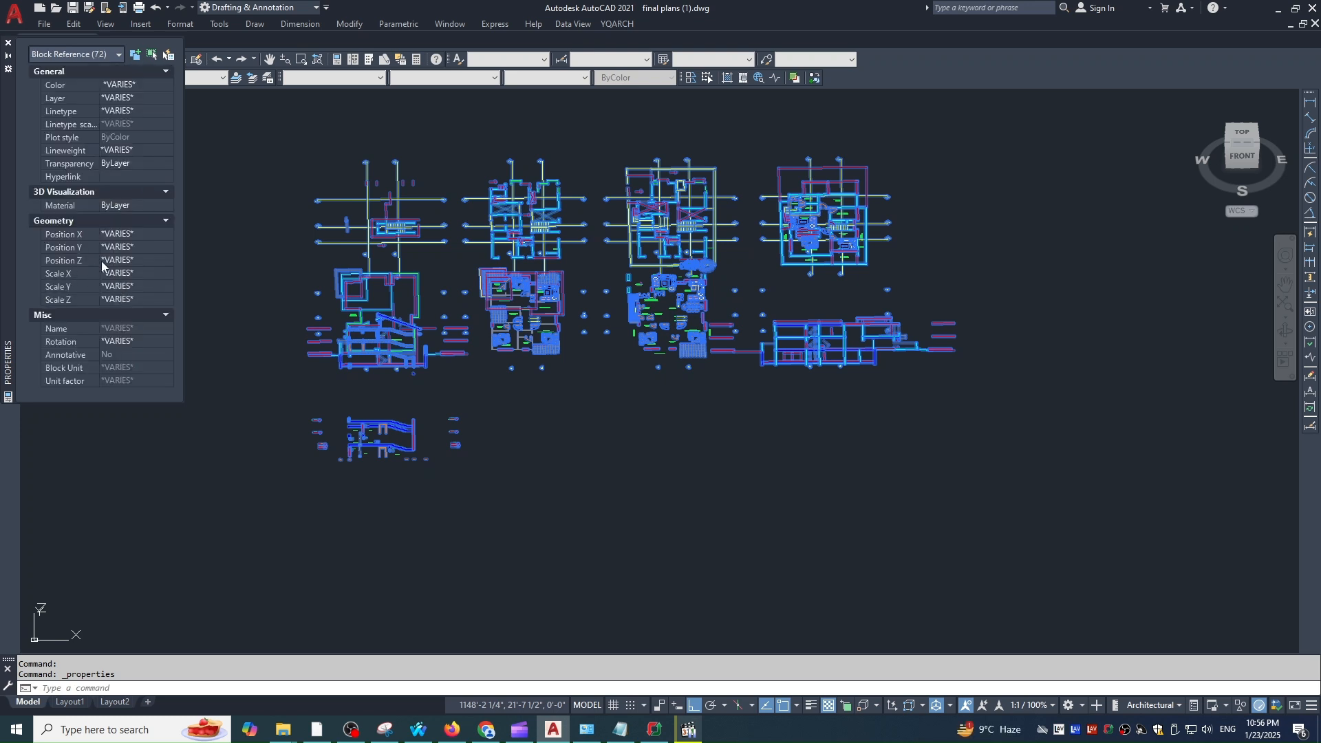
click(135, 260)
text(0)
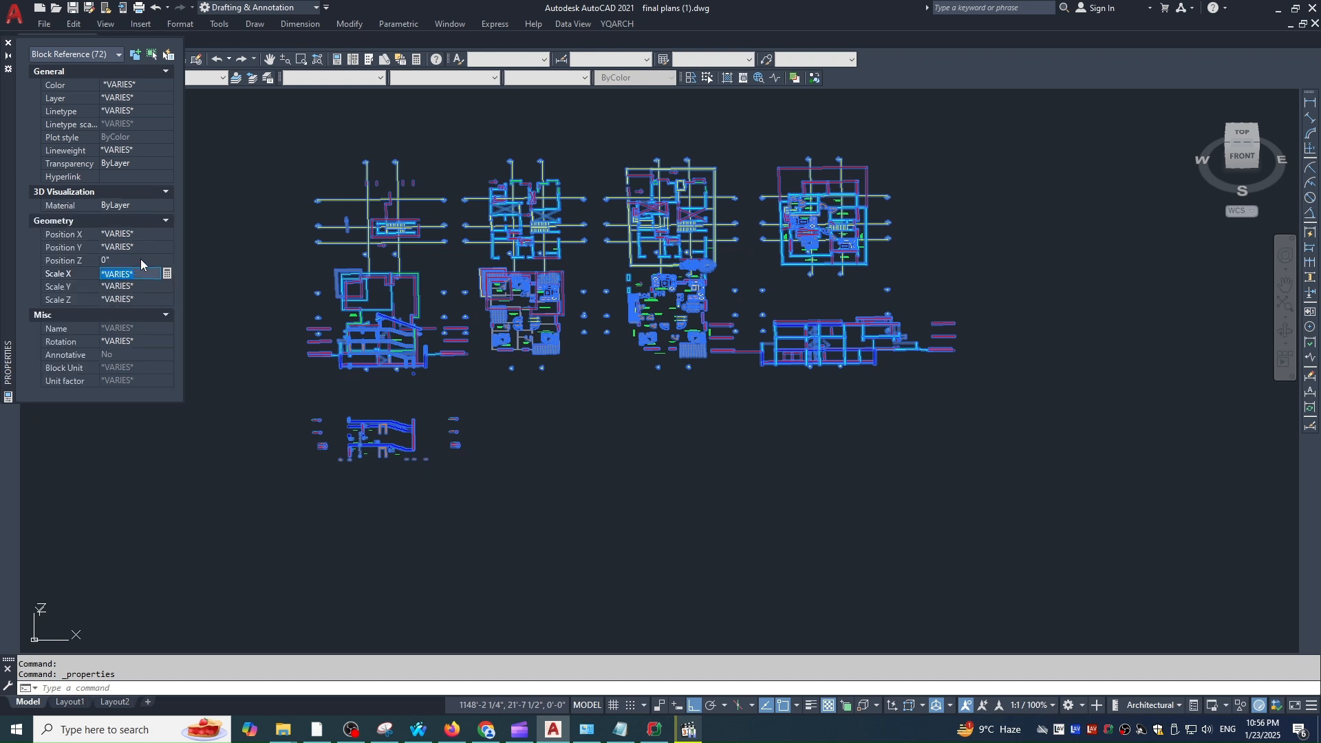
key(Tab)
Step: Set both the Start Z and End Z of all lines in the selection to 0
click(106, 55)
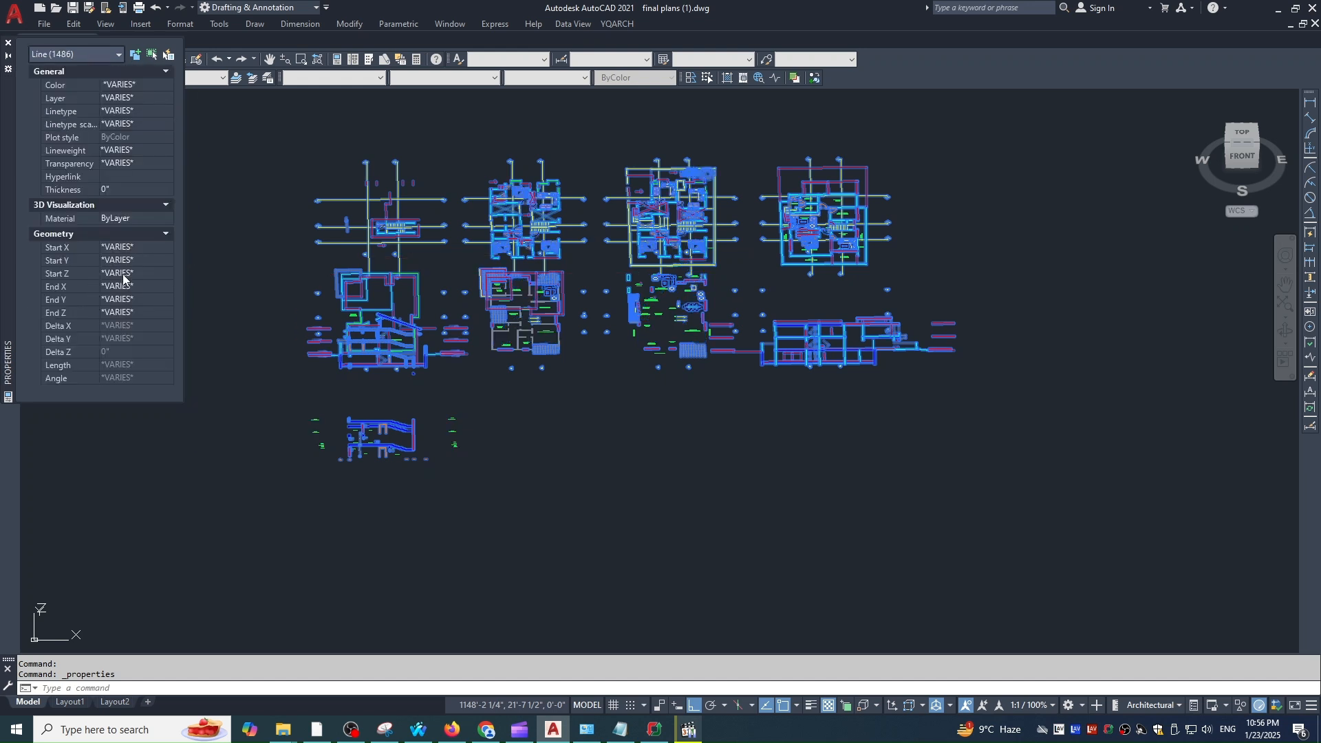
click(124, 274)
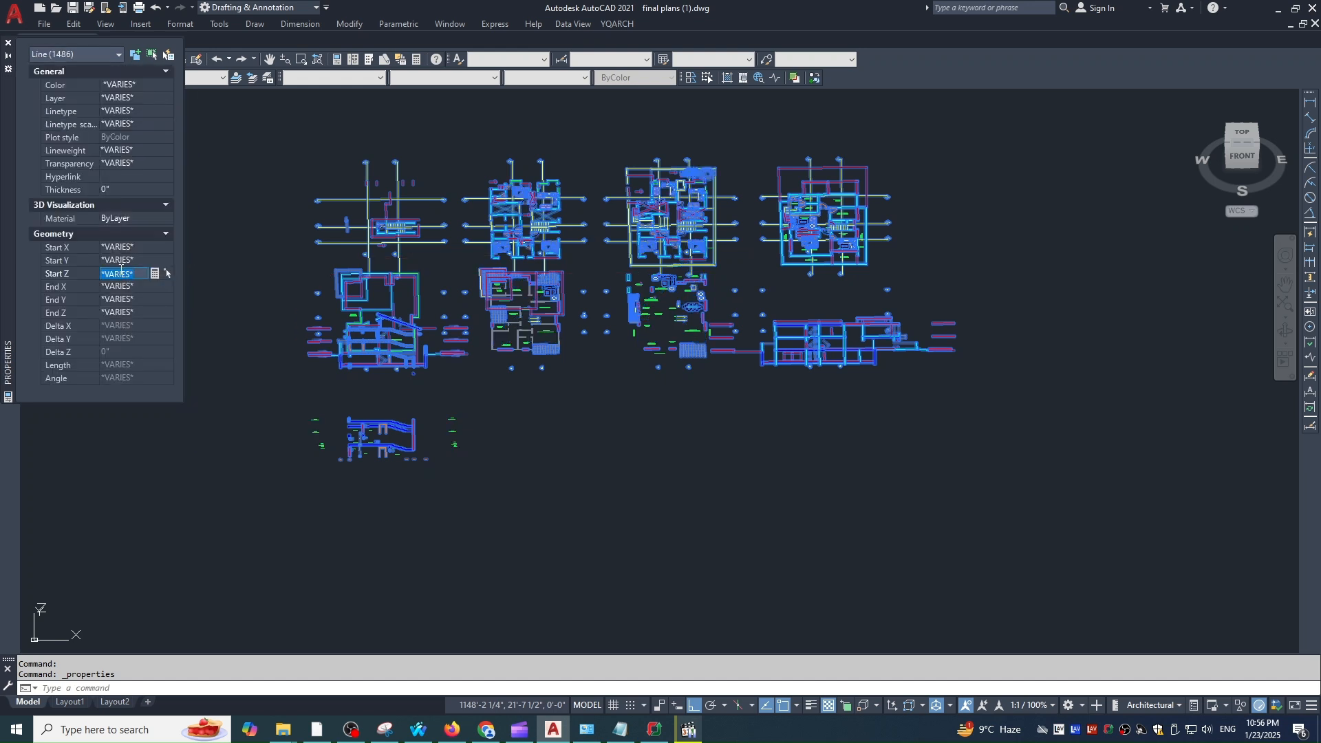
text(0)
key(Tab)
click(119, 313)
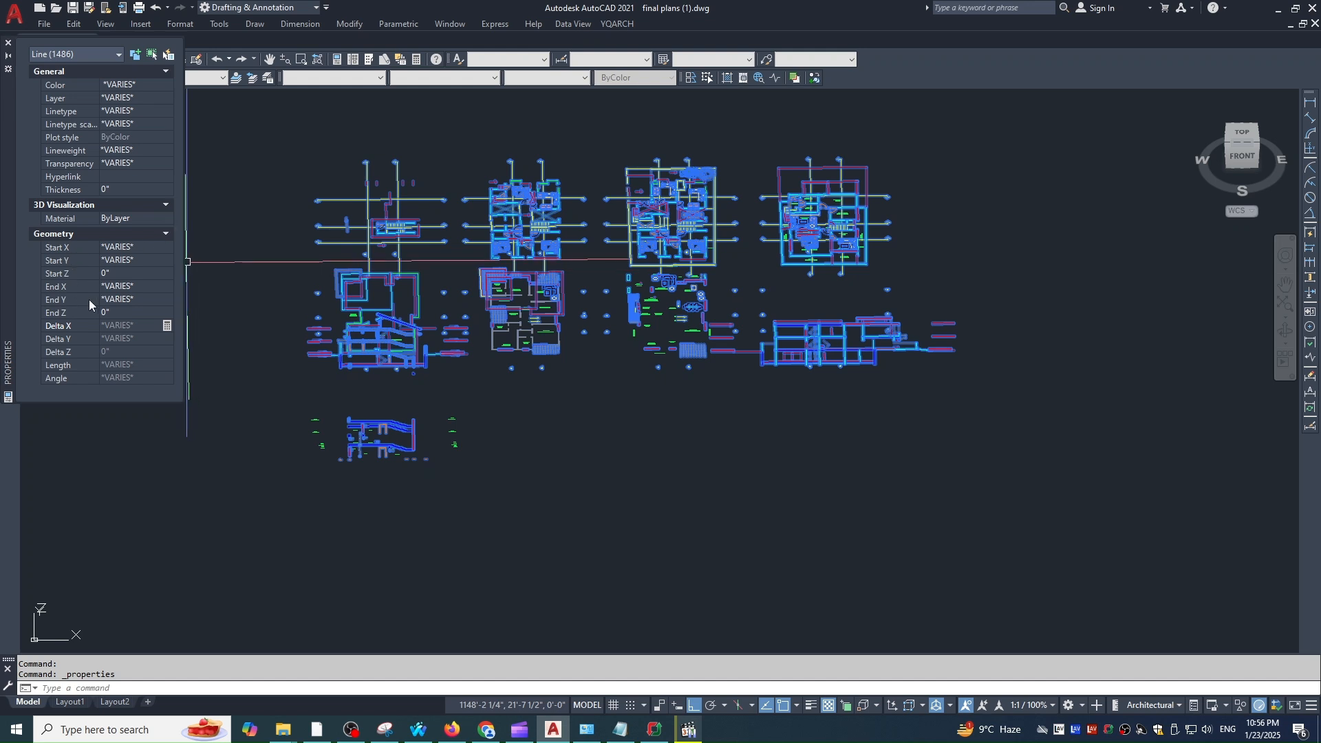
Step: Set the Position Z of all MText objects in the selection to 0
click(77, 55)
click(58, 126)
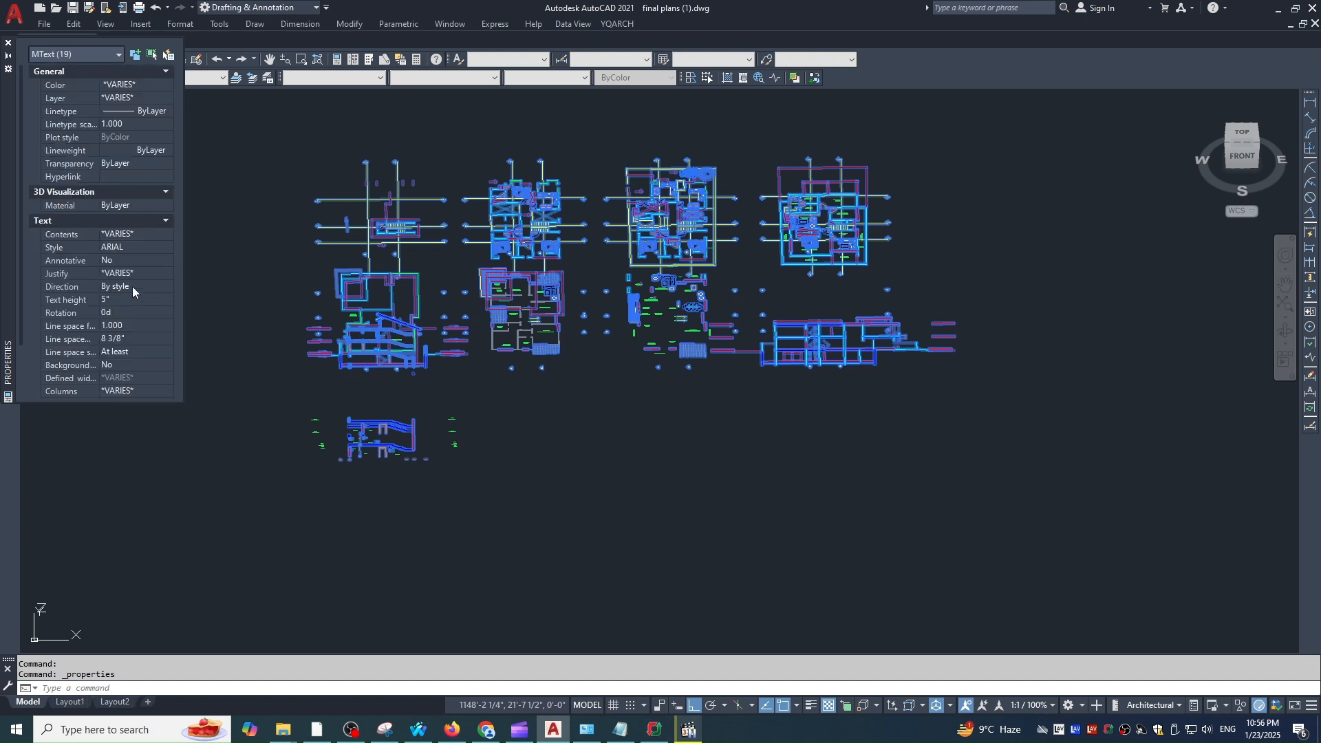
scroll(113, 315, down, 2)
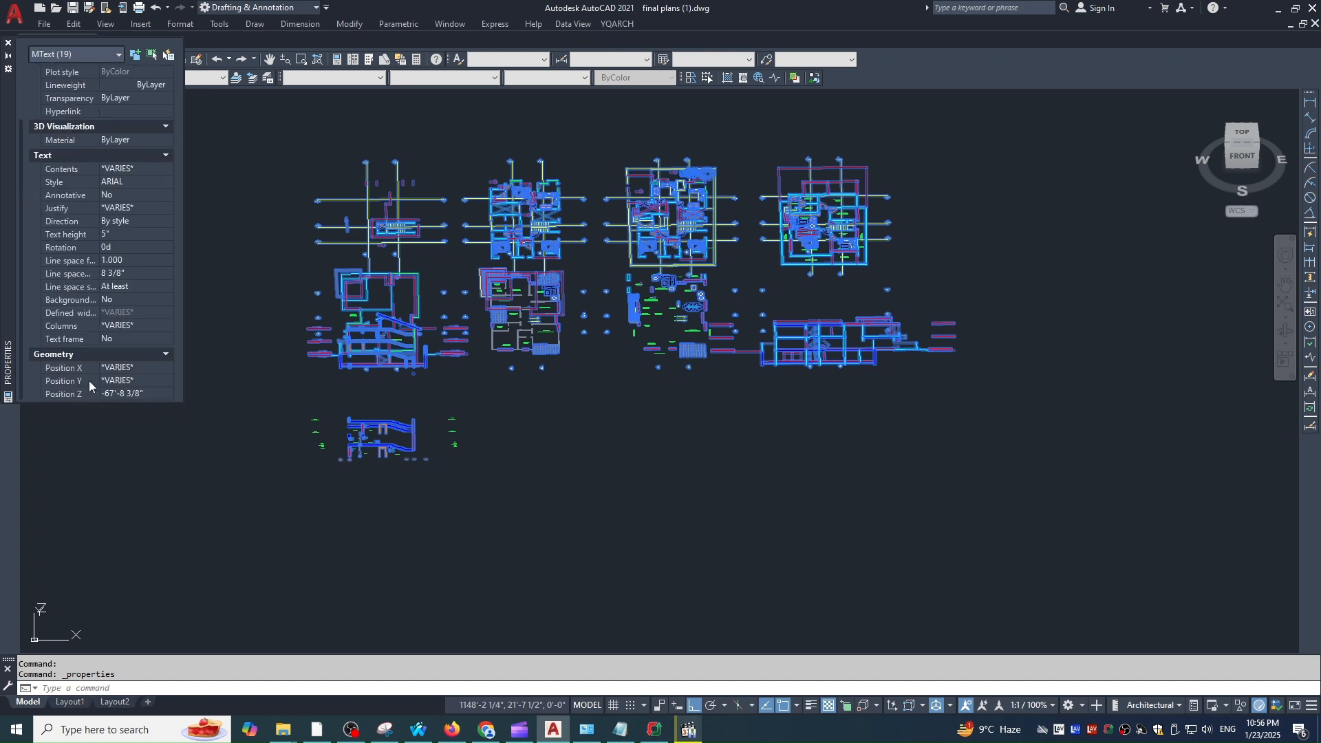
click(117, 394)
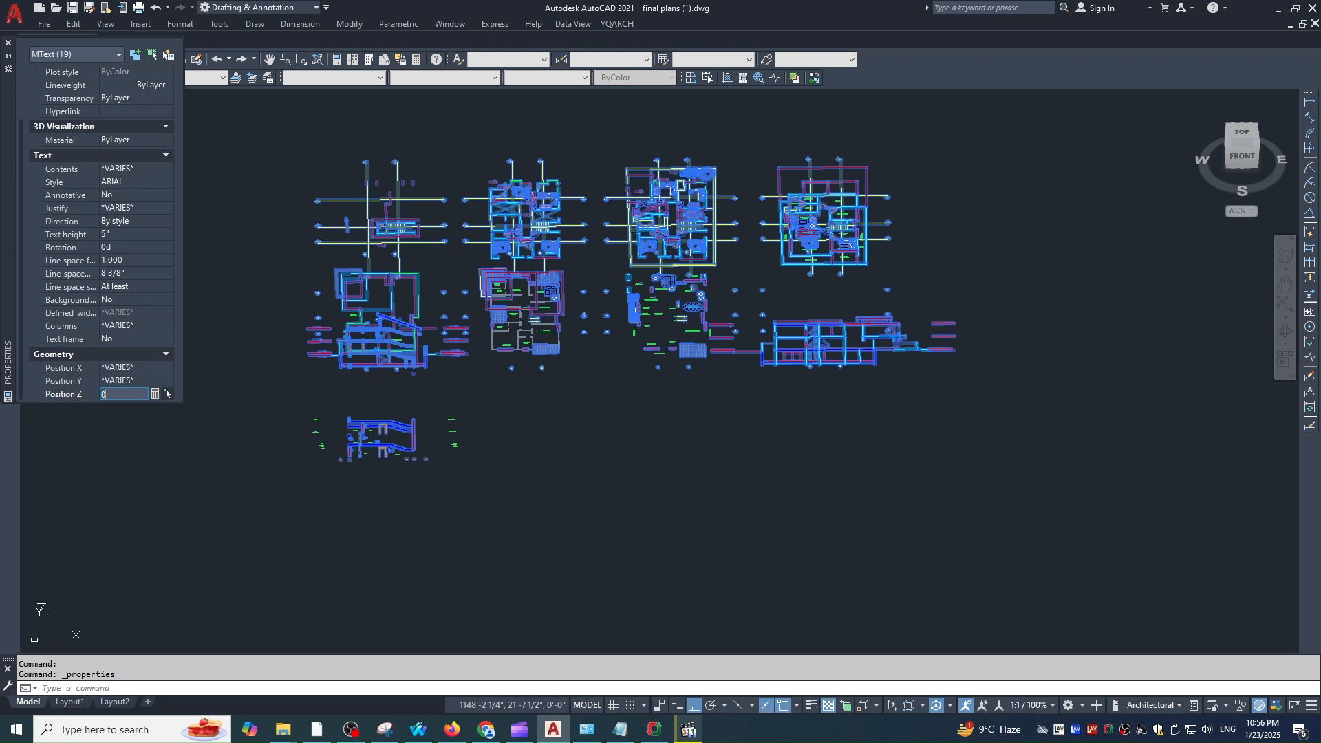
text(0)
key(Return)
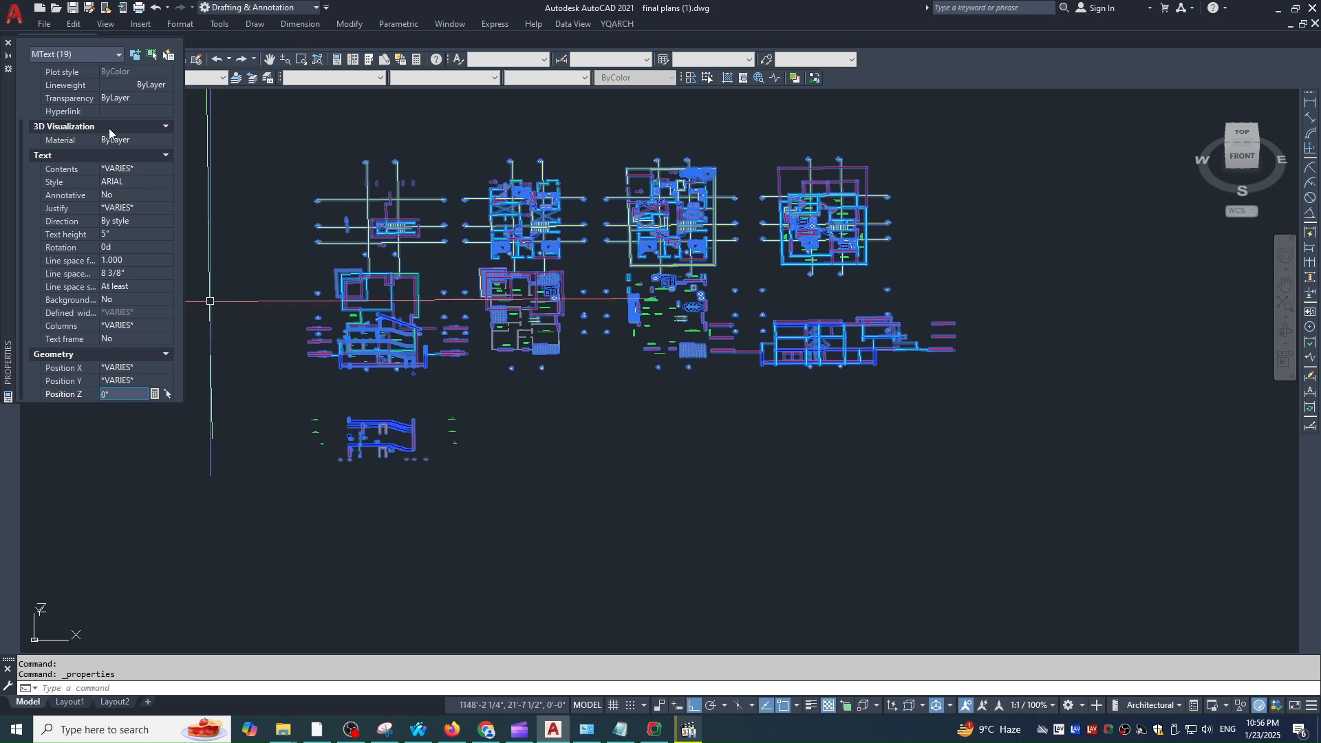
Step: Set the Elevation of all hatches in the selection to 0
click(82, 53)
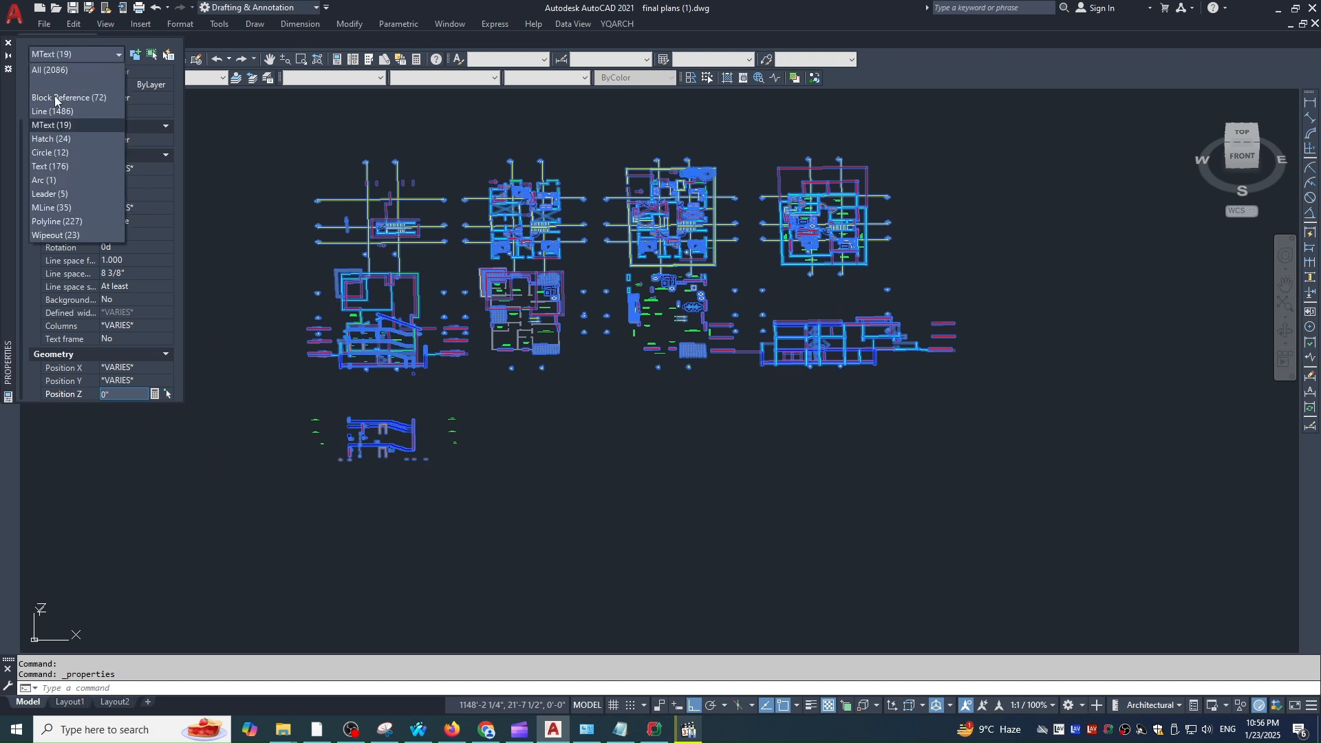
click(46, 139)
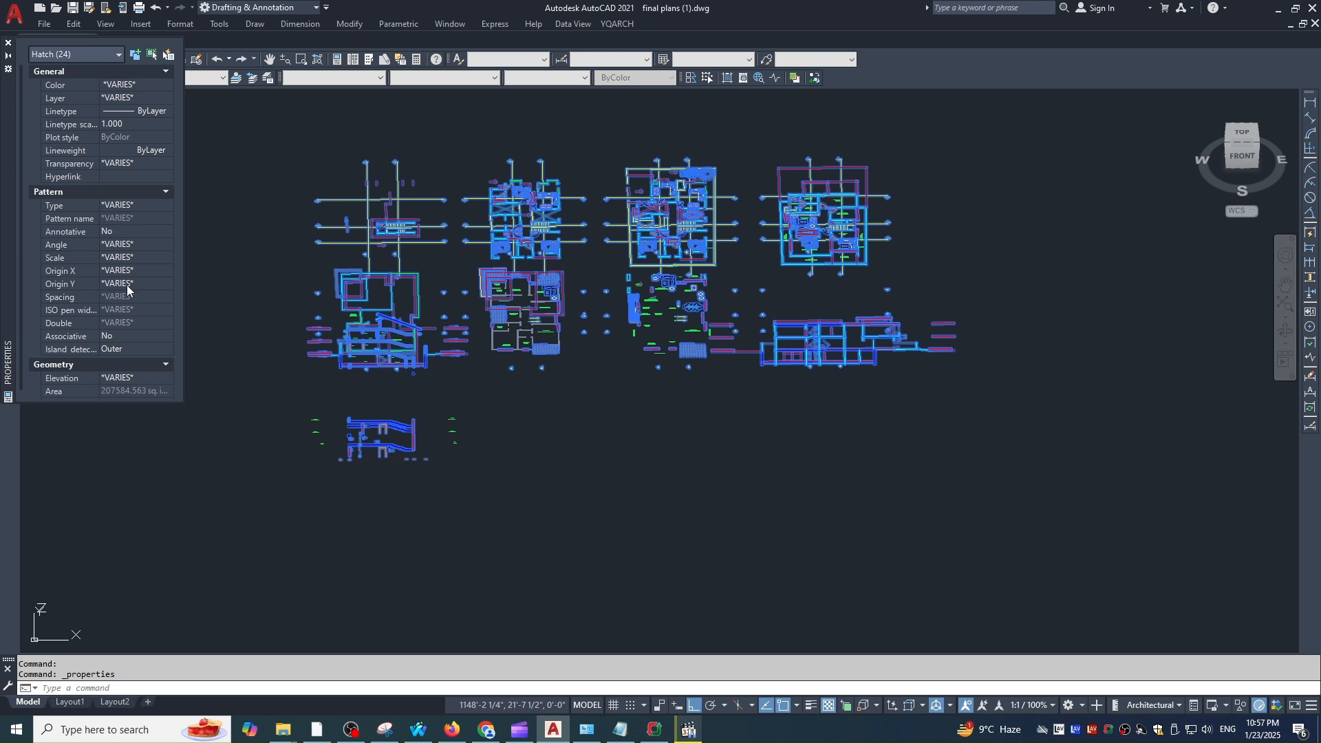
scroll(123, 332, down, 1)
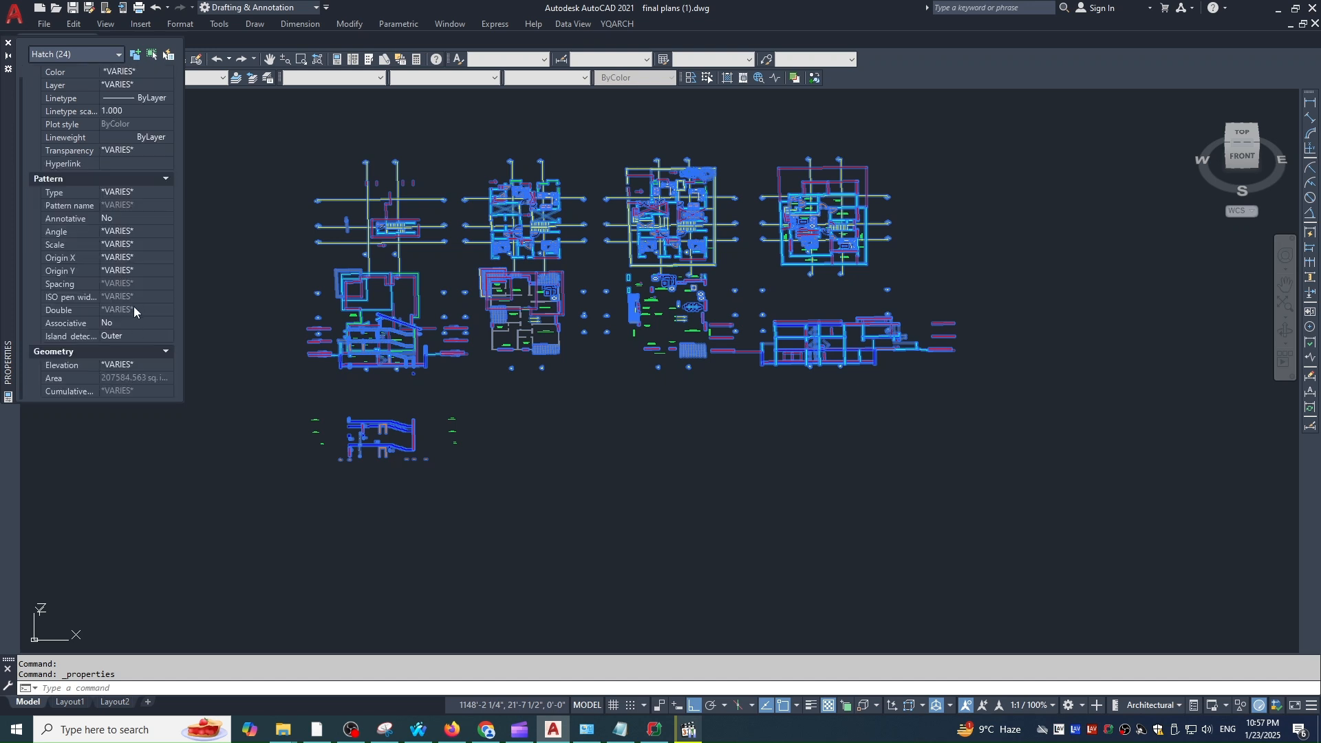
click(134, 365)
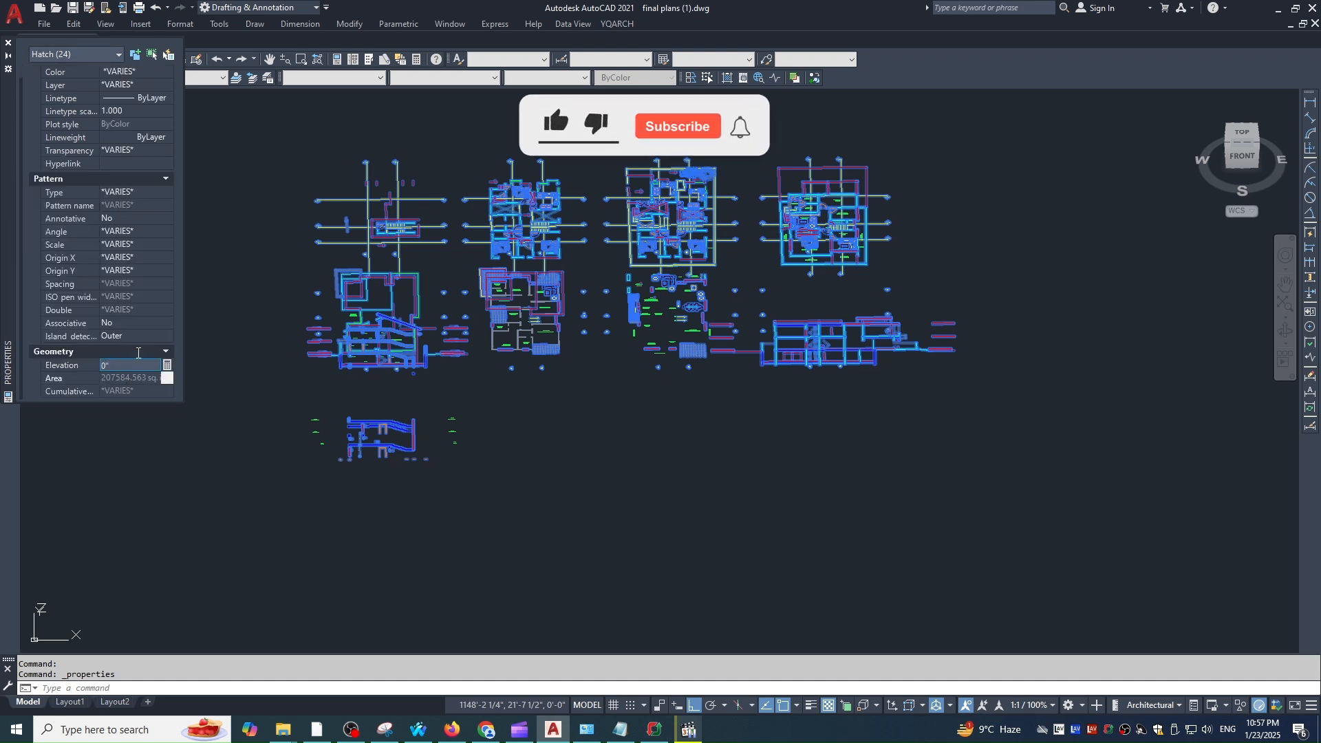
click(116, 54)
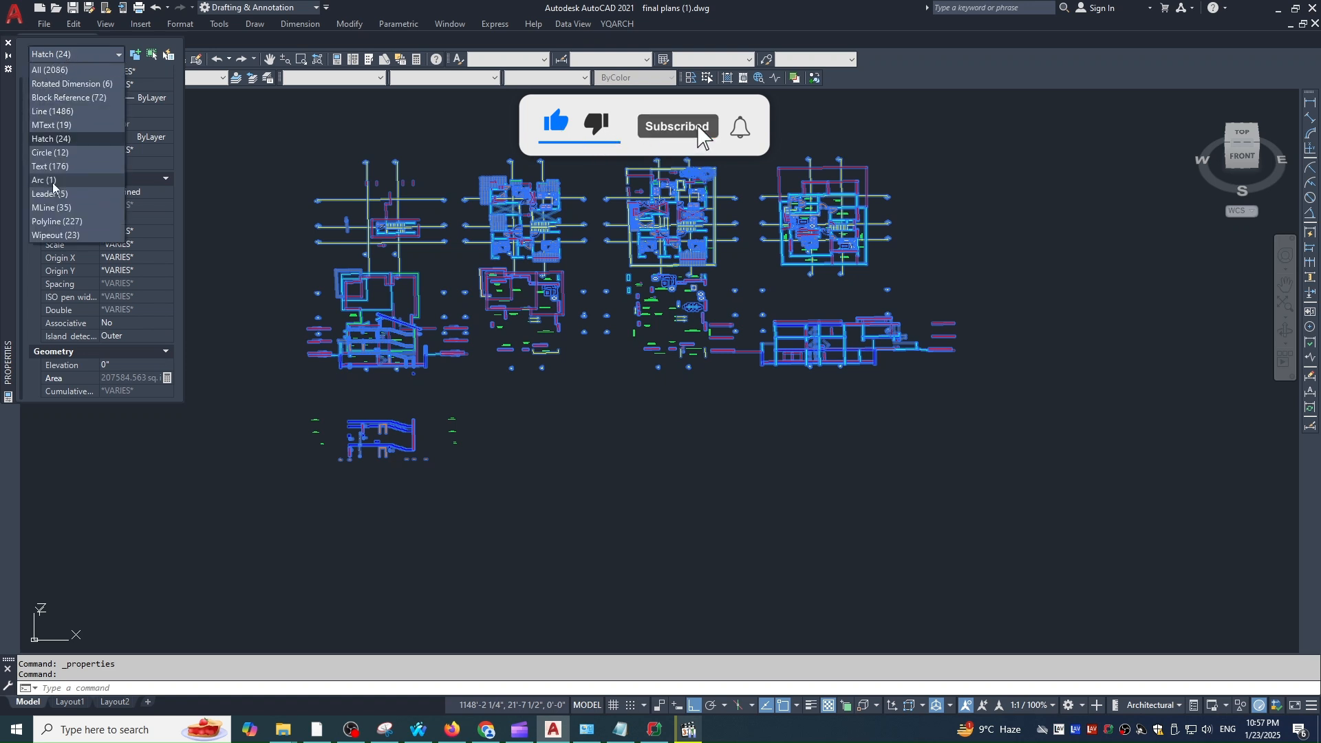
Step: Set the Center Z of all circles in the selection to 0
click(51, 152)
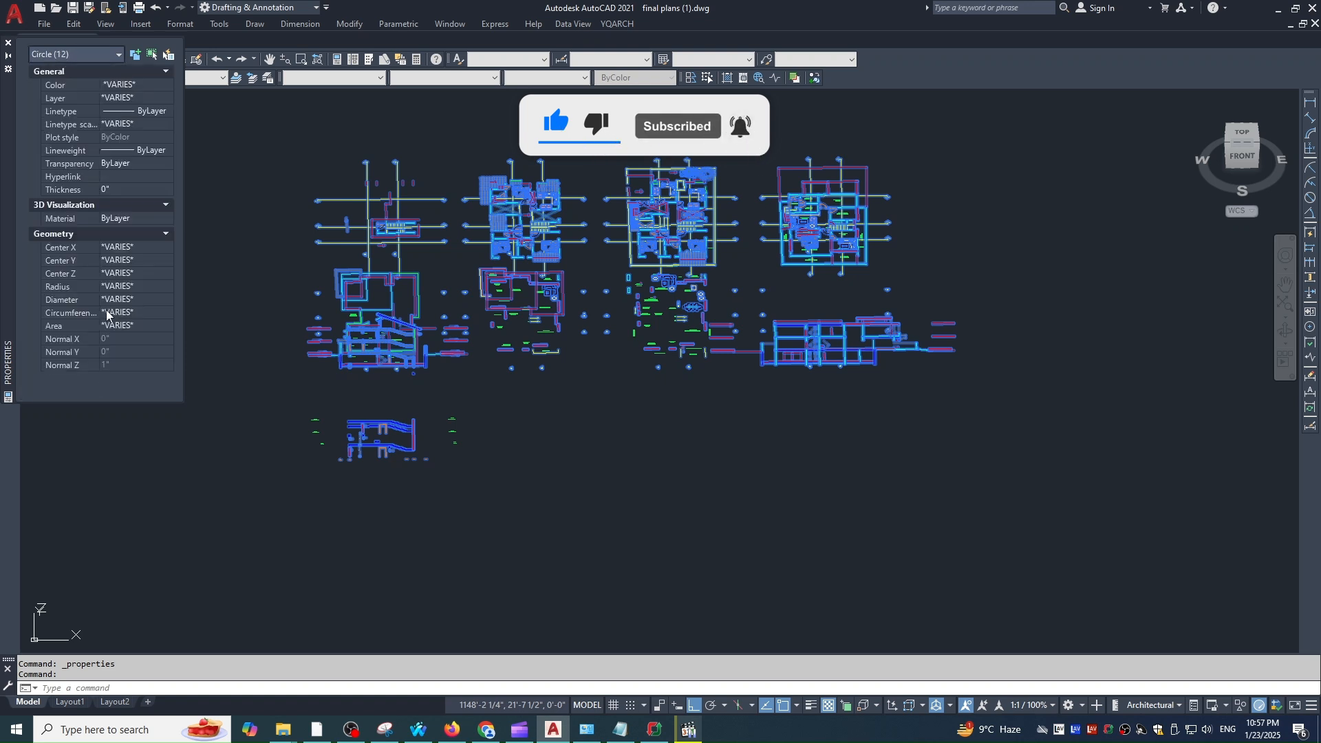
click(124, 274)
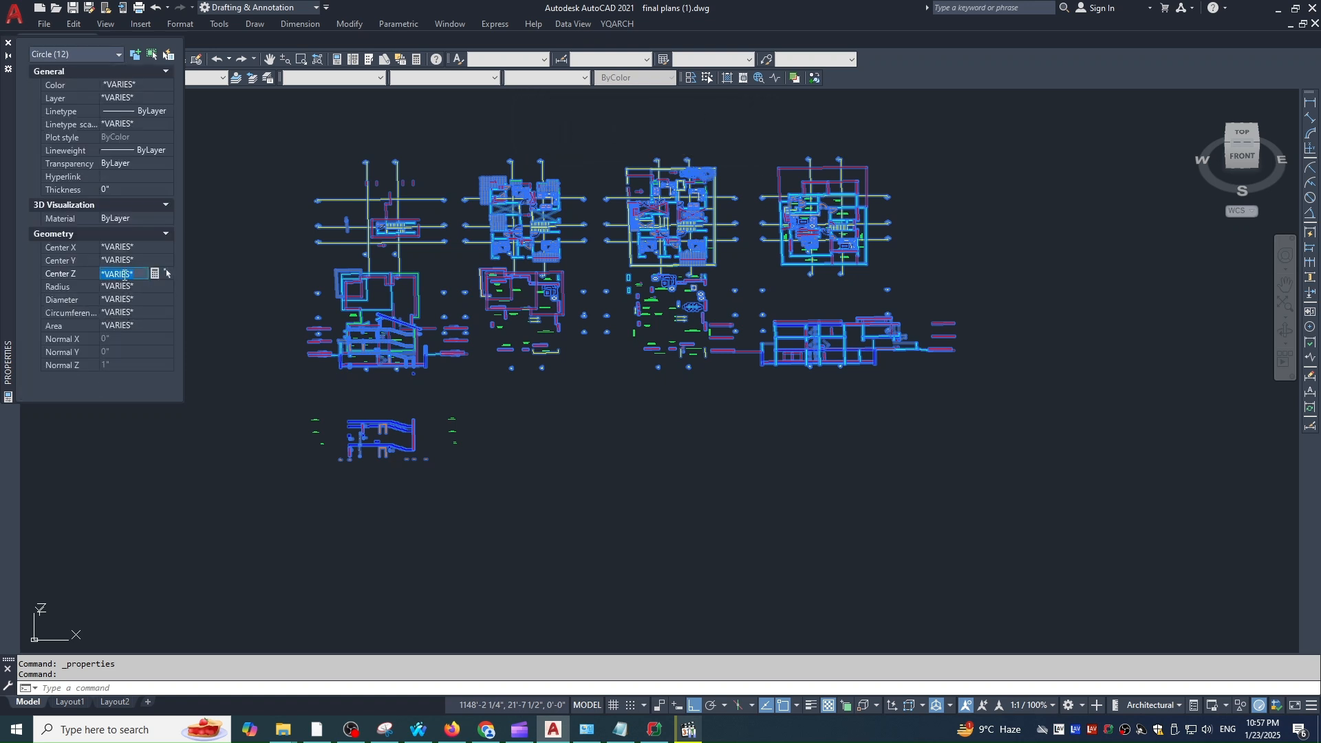
text(0)
key(Tab)
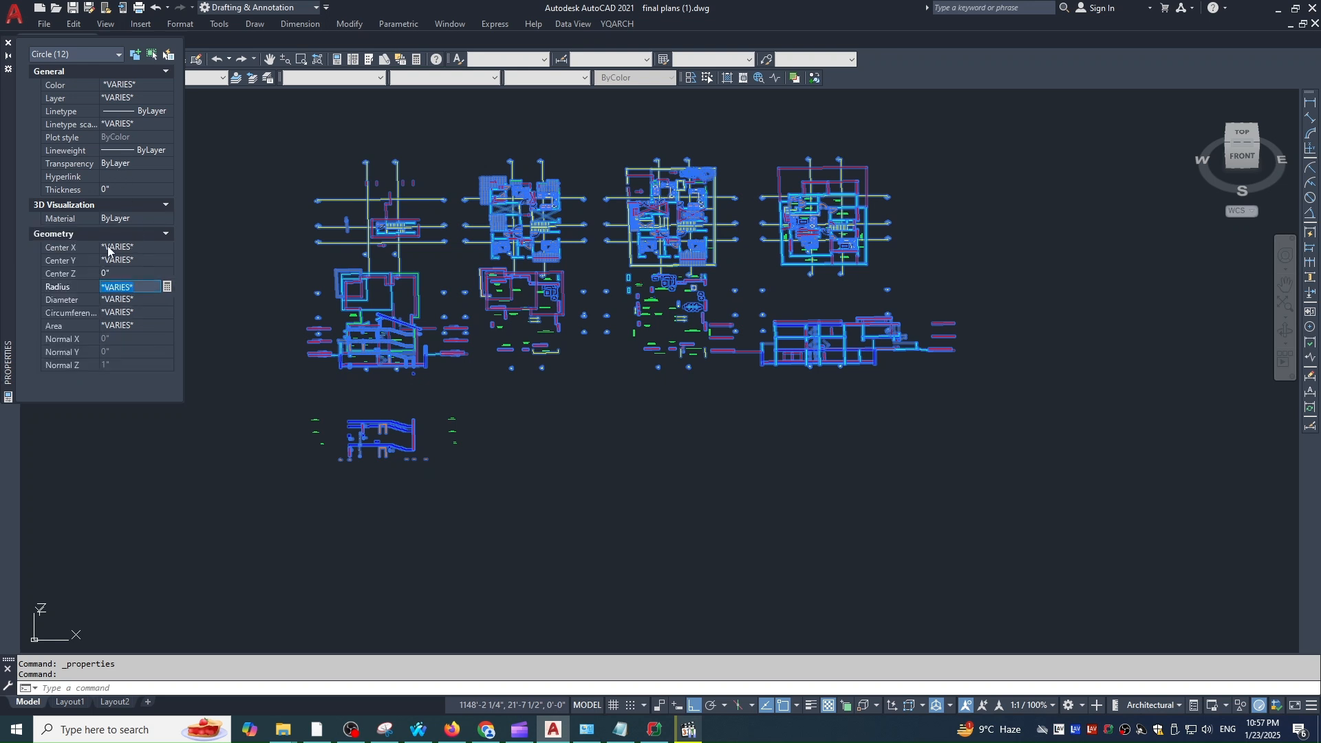
Step: Set the Position Z of all single-line Text objects in the selection to 0
click(76, 55)
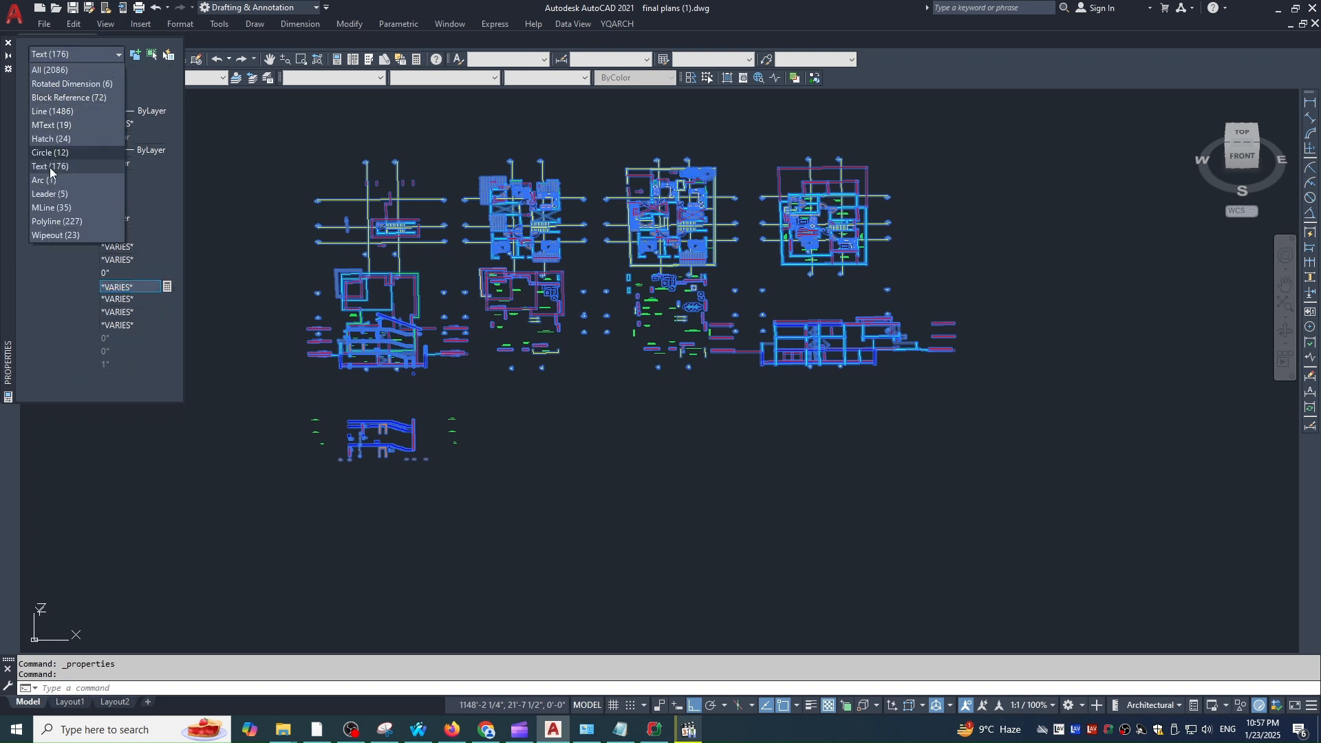
click(49, 167)
scroll(121, 361, down, 3)
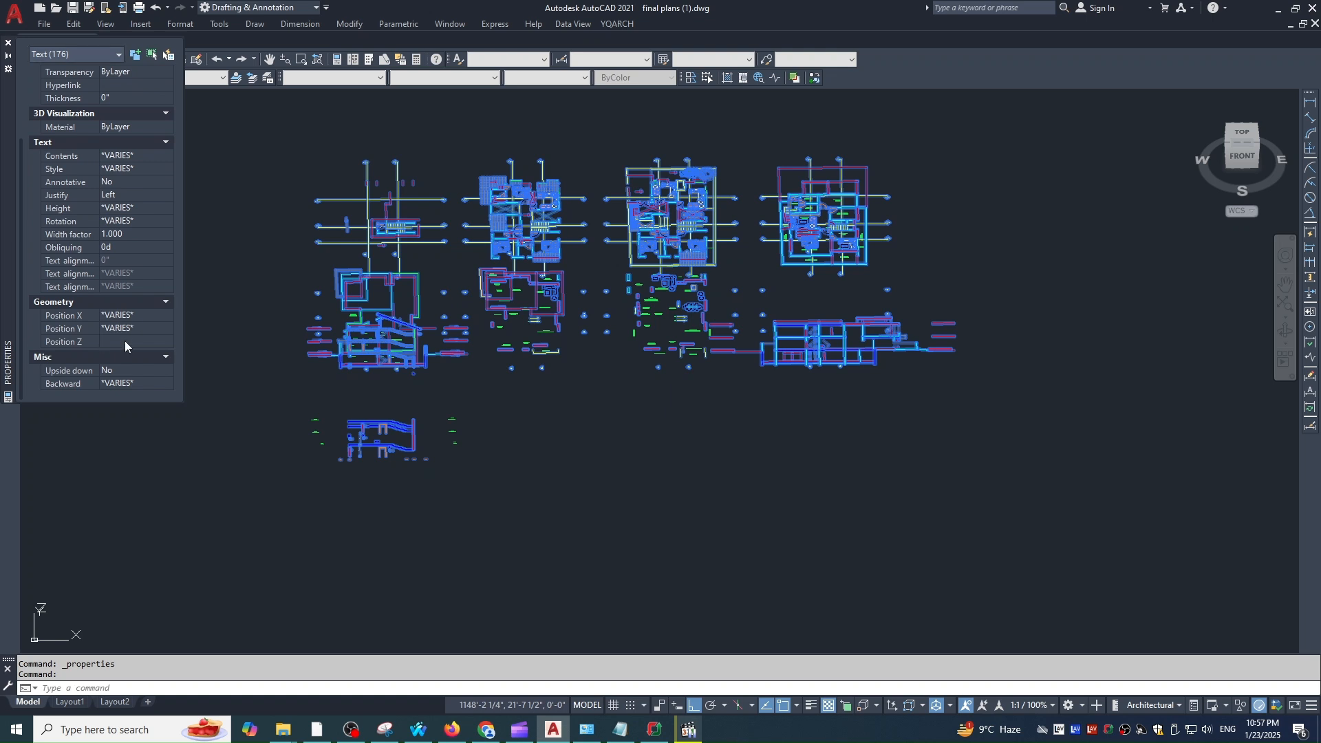
text(0)
key(Return)
Step: Set the Center Z of the arc in the selection to 0
click(67, 55)
click(46, 180)
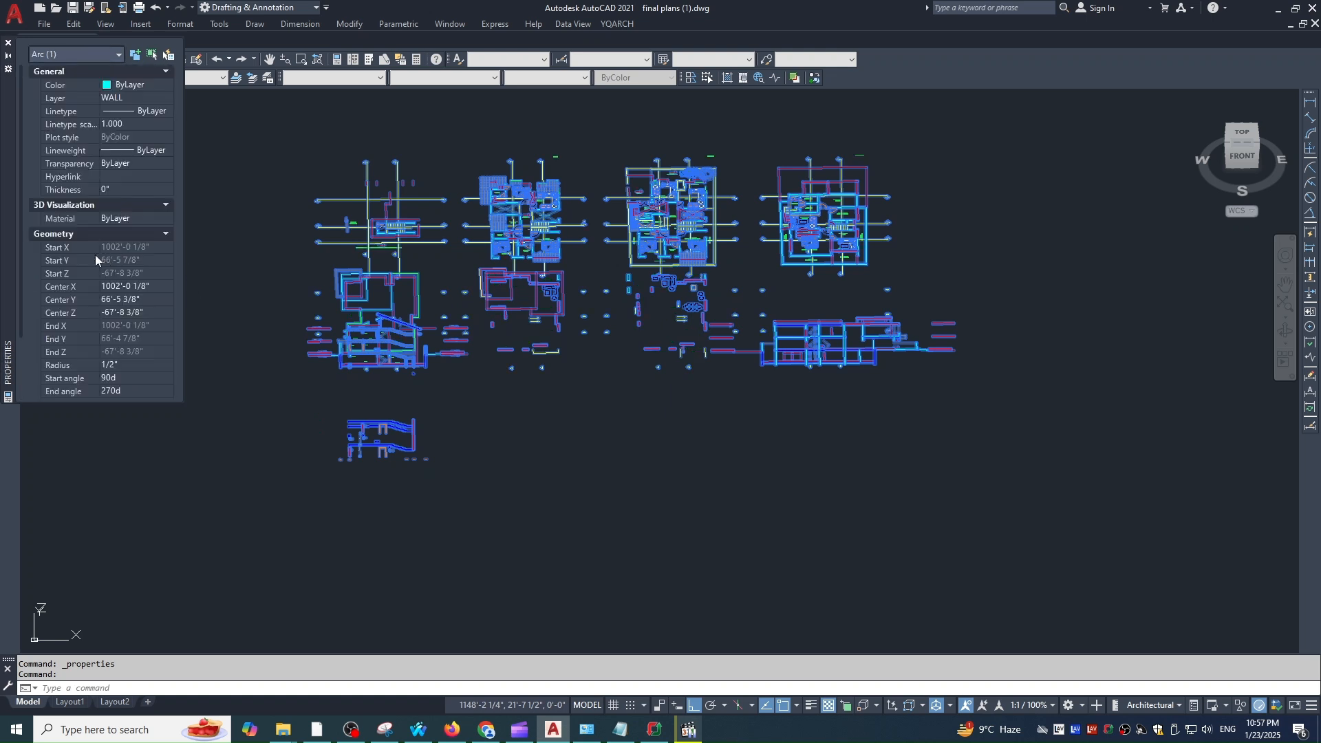
click(129, 312)
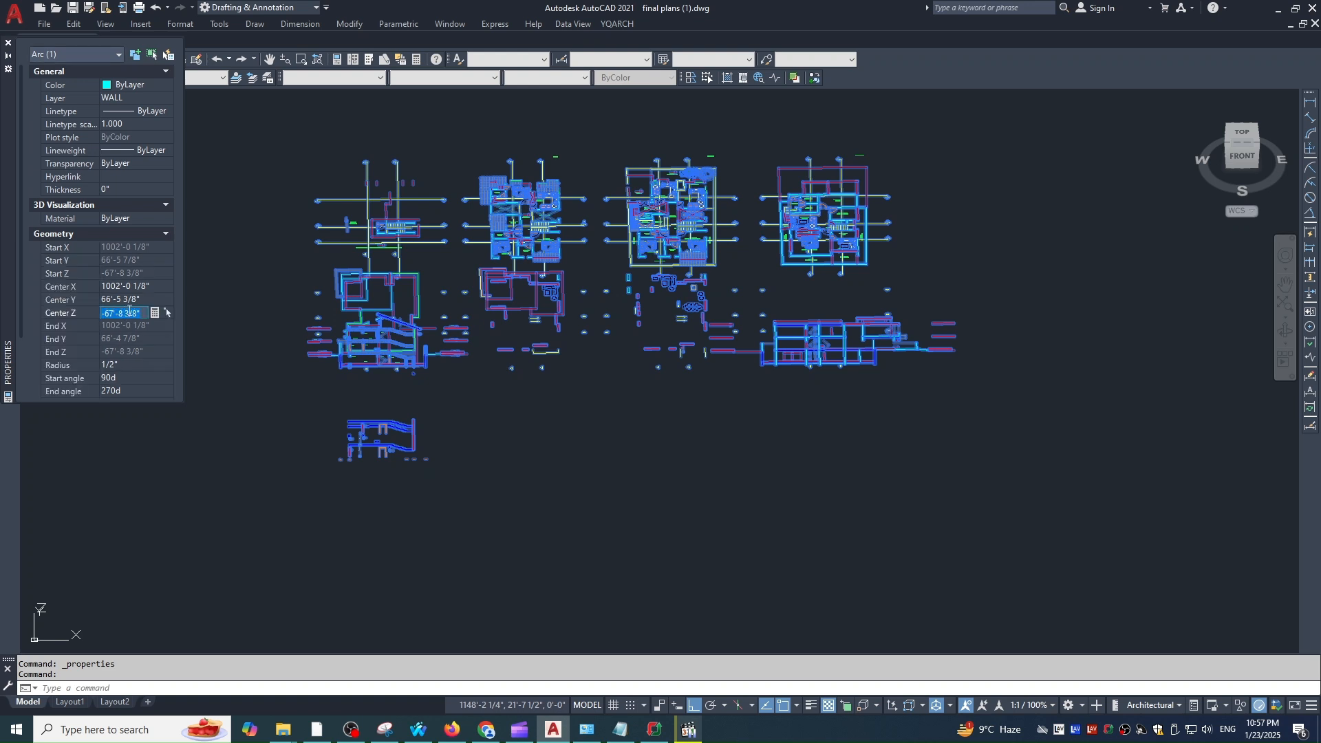
text(0)
key(Return)
Step: Set the Elevation of all polylines in the selection to 0
click(62, 54)
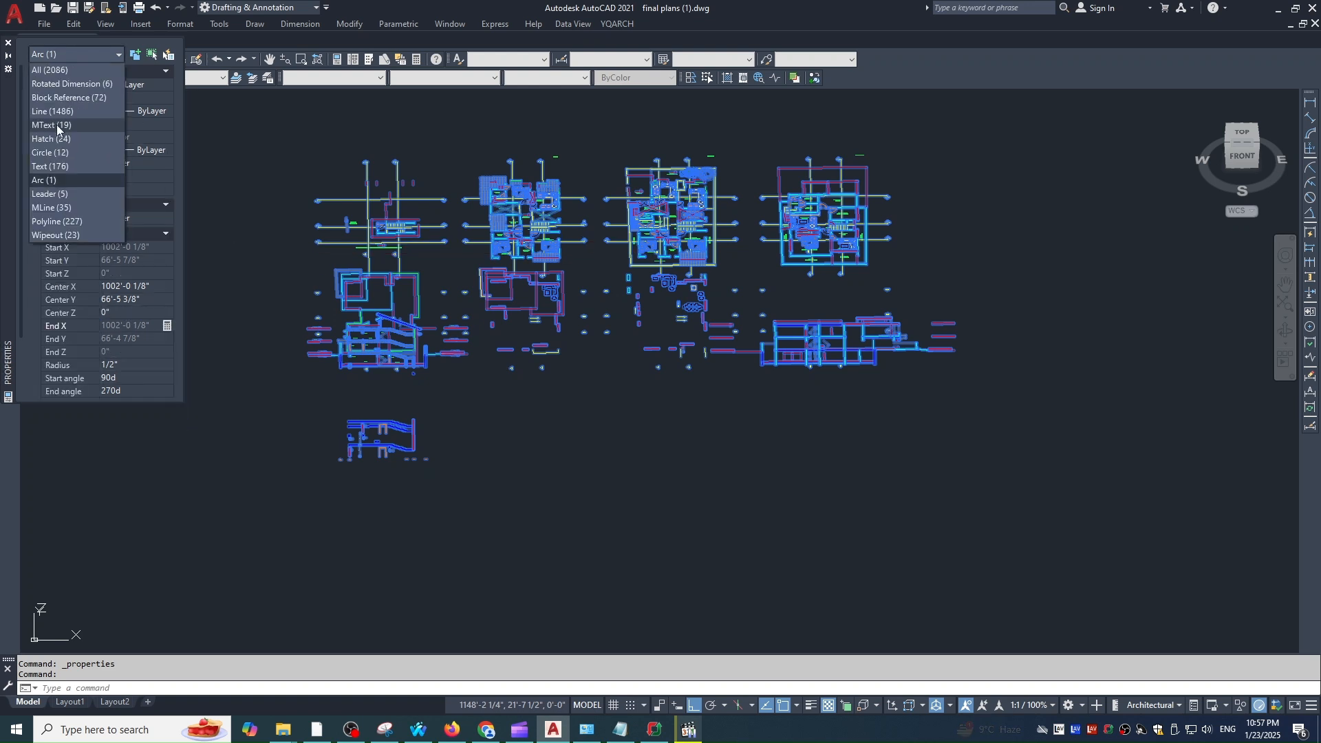
click(46, 207)
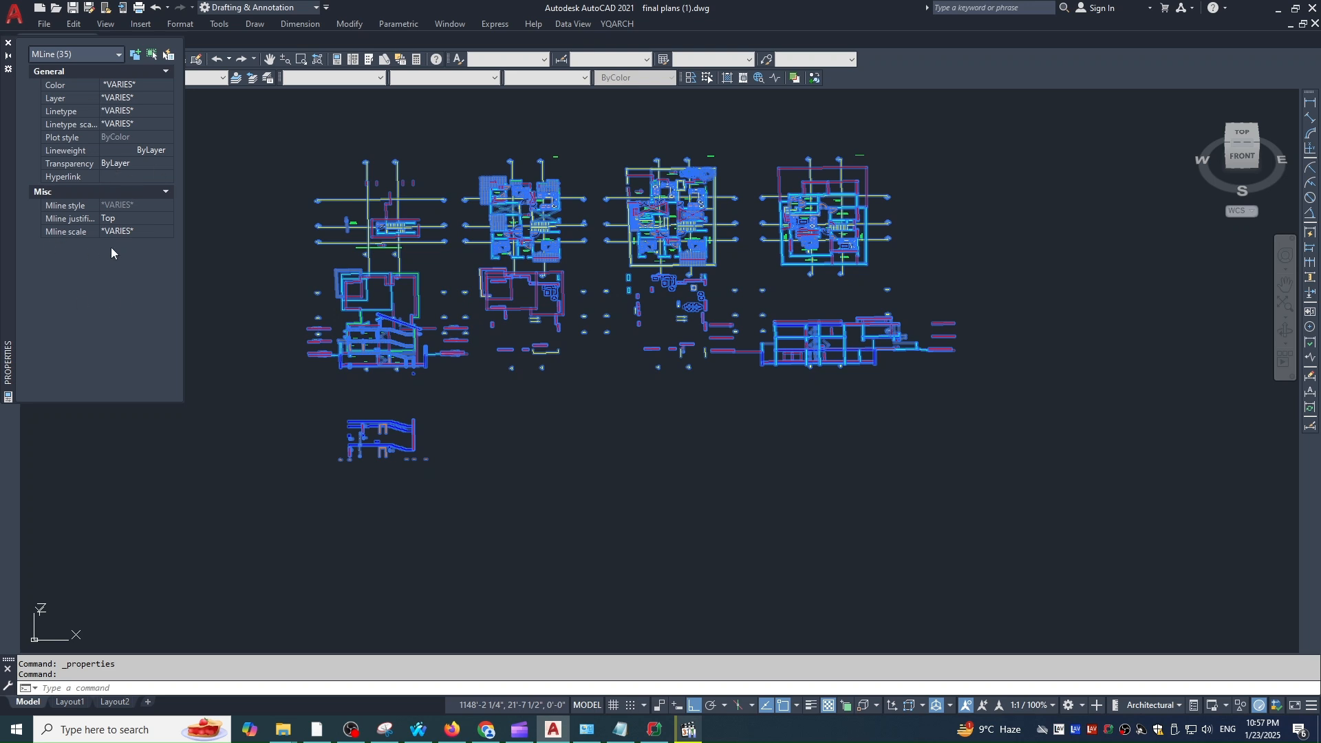
click(68, 58)
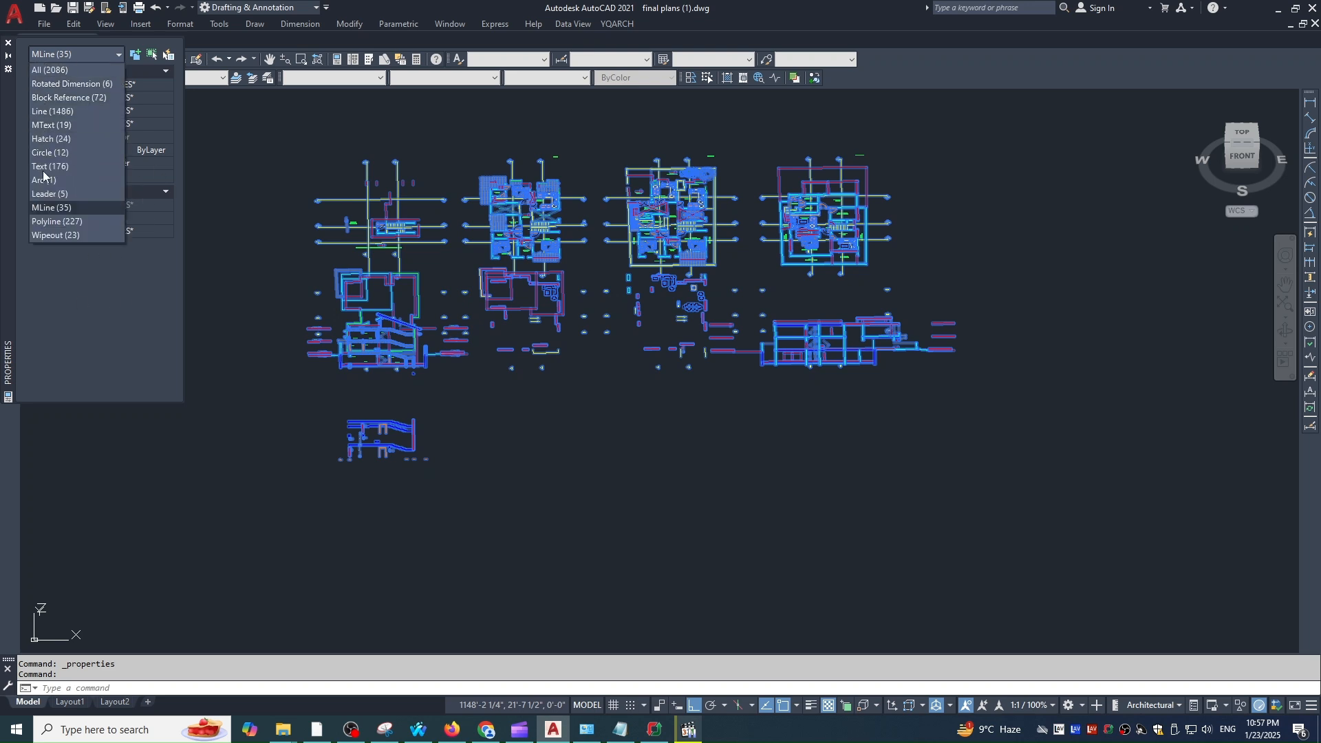
click(56, 222)
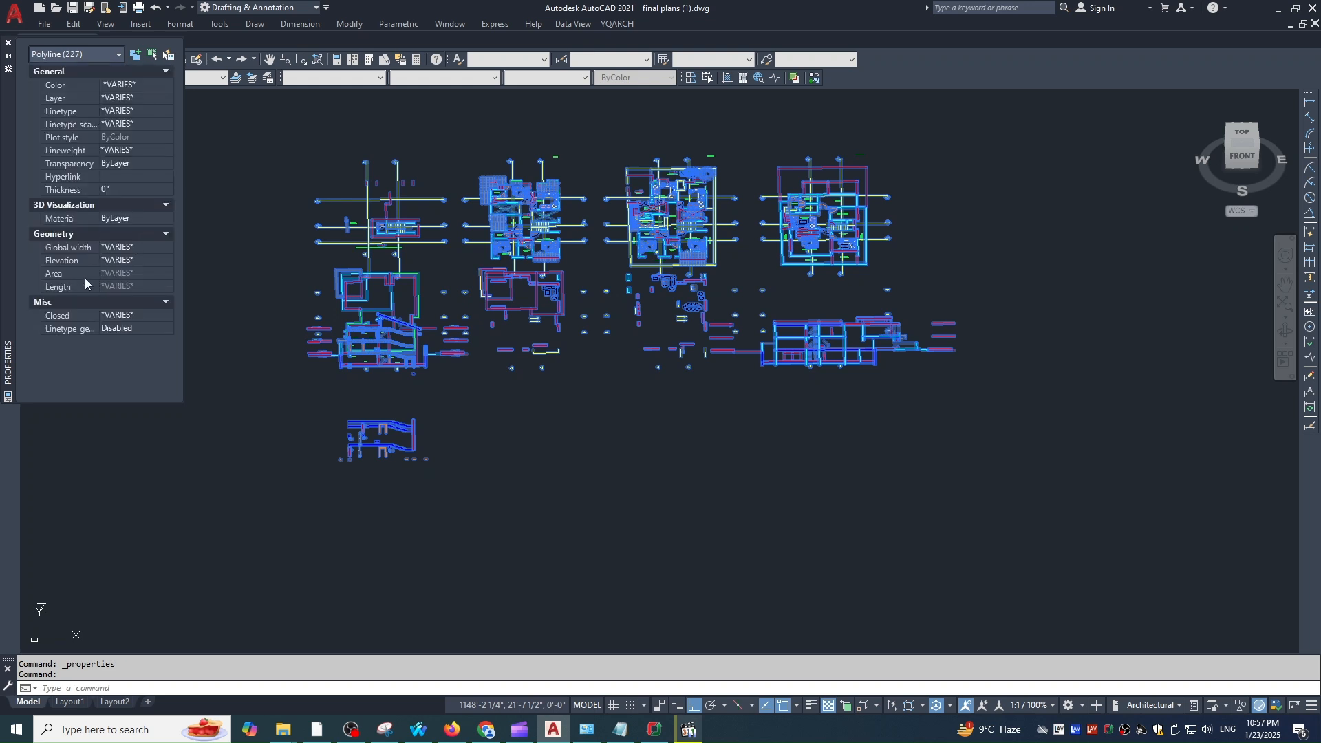
click(130, 258)
text(0)
key(Return)
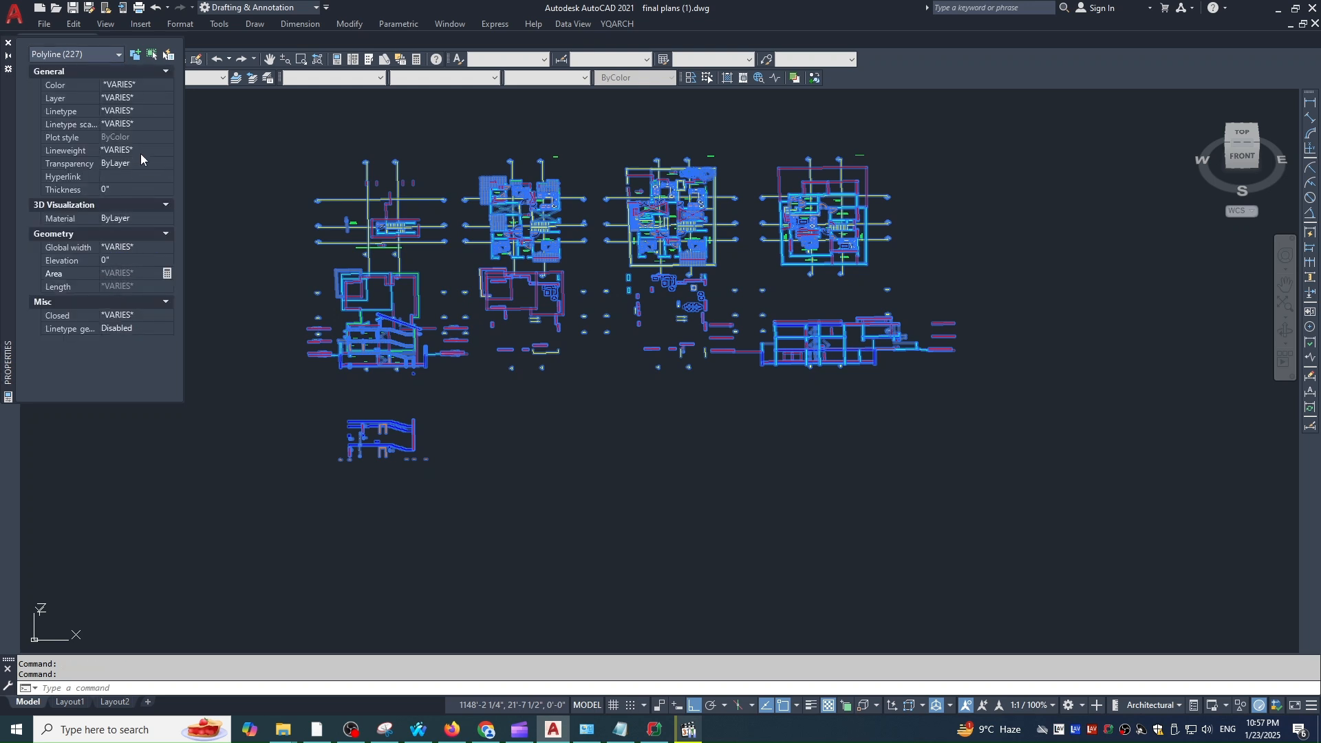
Step: Set the Position Z of all wipeouts in the selection to 0
click(69, 54)
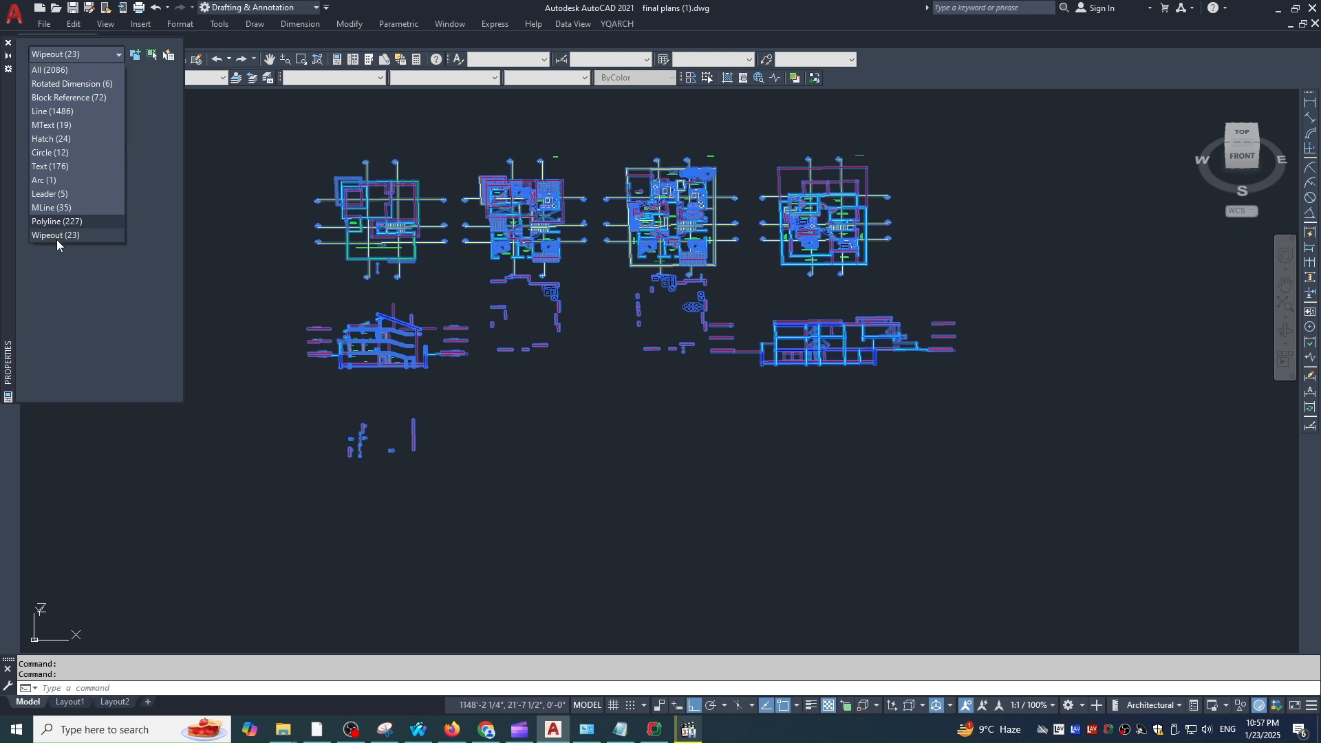
click(57, 240)
click(103, 287)
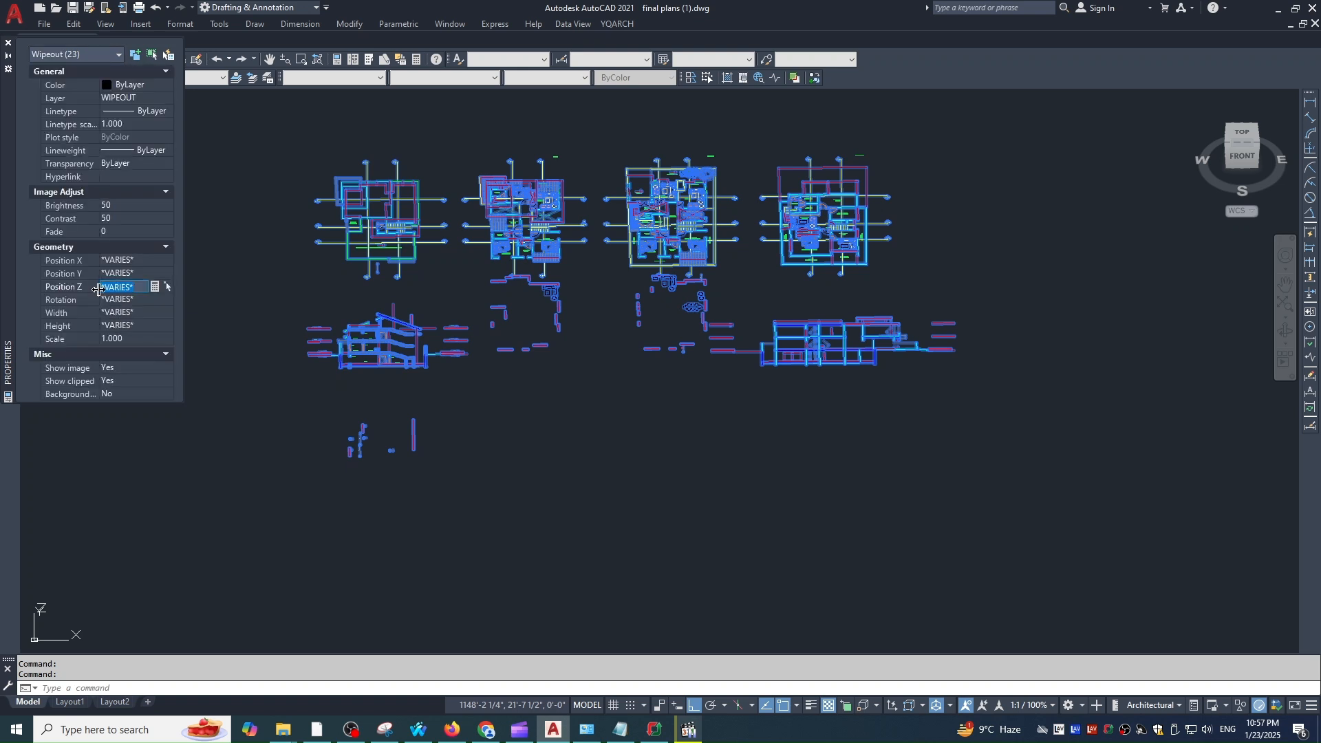
key(Return)
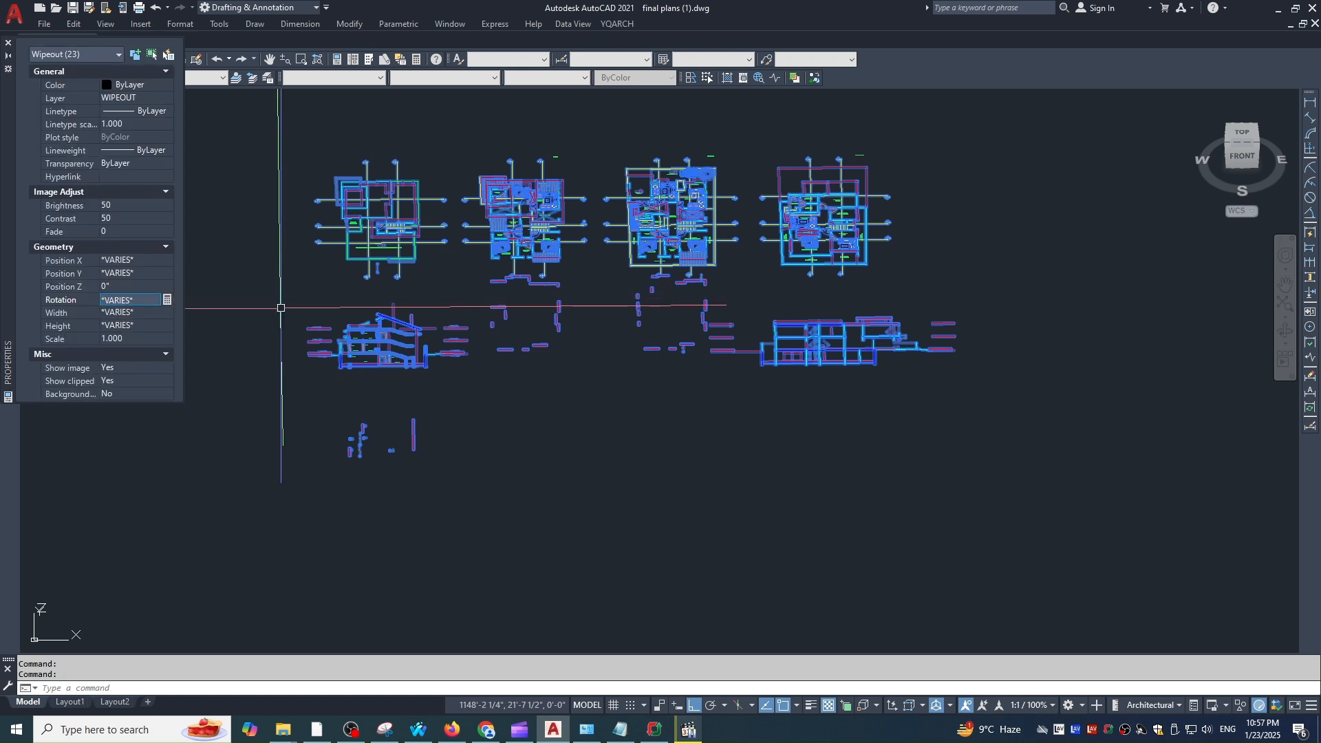
Step: Clear the selection and erase the stray 10'-3" dimensions and the two leaders between the displaced window multilines
scroll(313, 474, up, 2)
scroll(415, 411, up, 5)
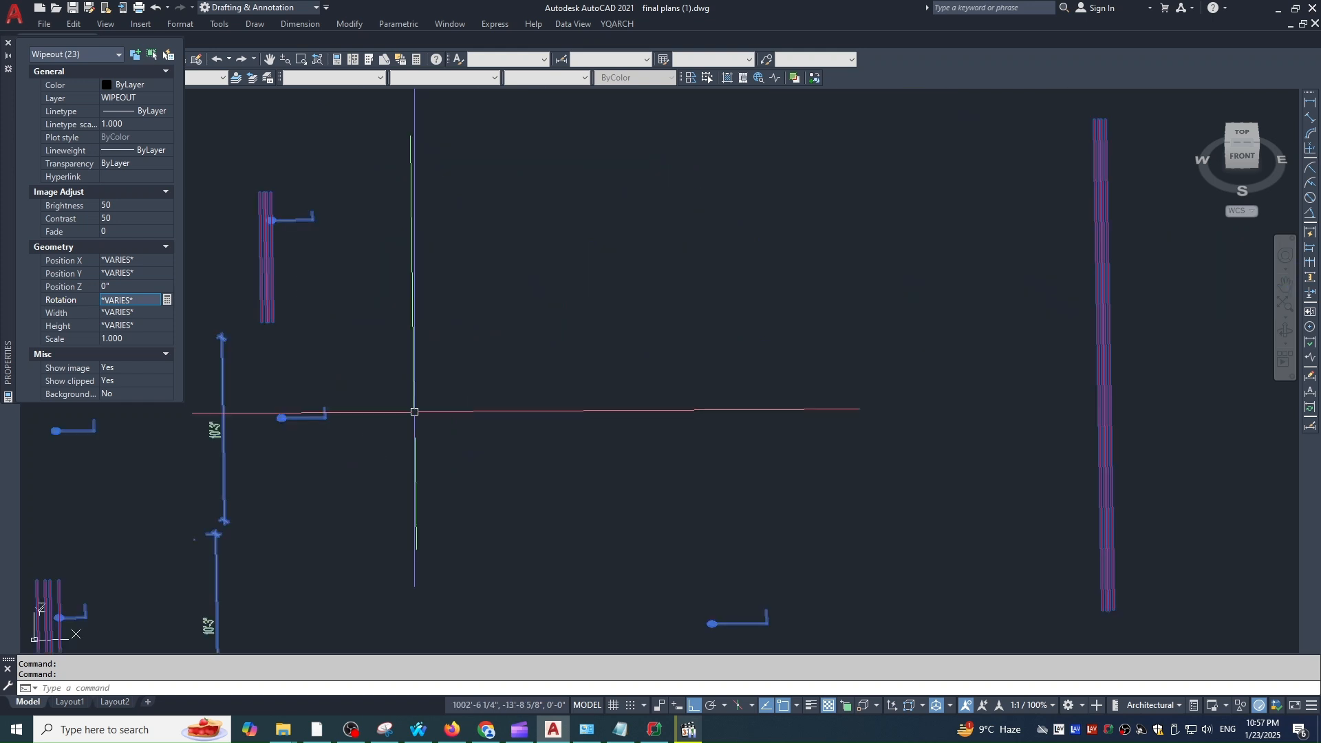
scroll(414, 412, down, 5)
scroll(383, 389, up, 4)
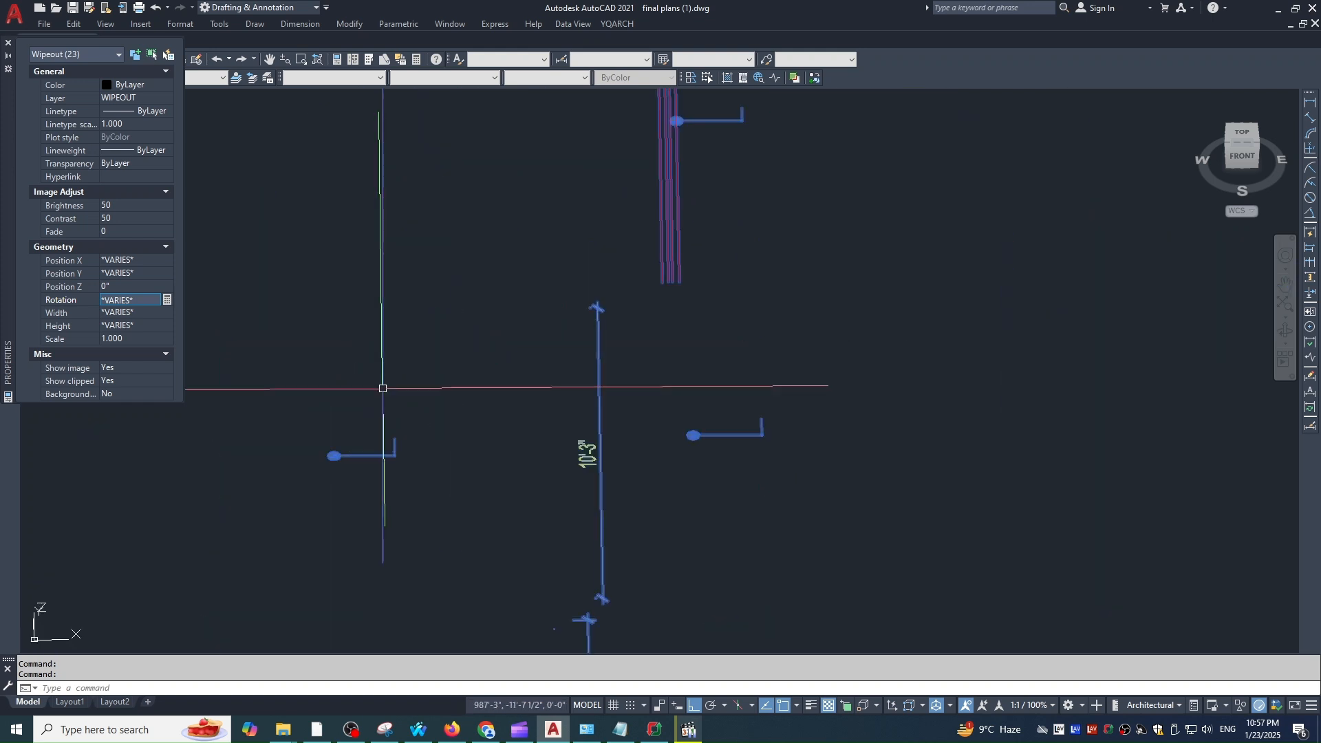
middle_drag(383, 389, 274, 206)
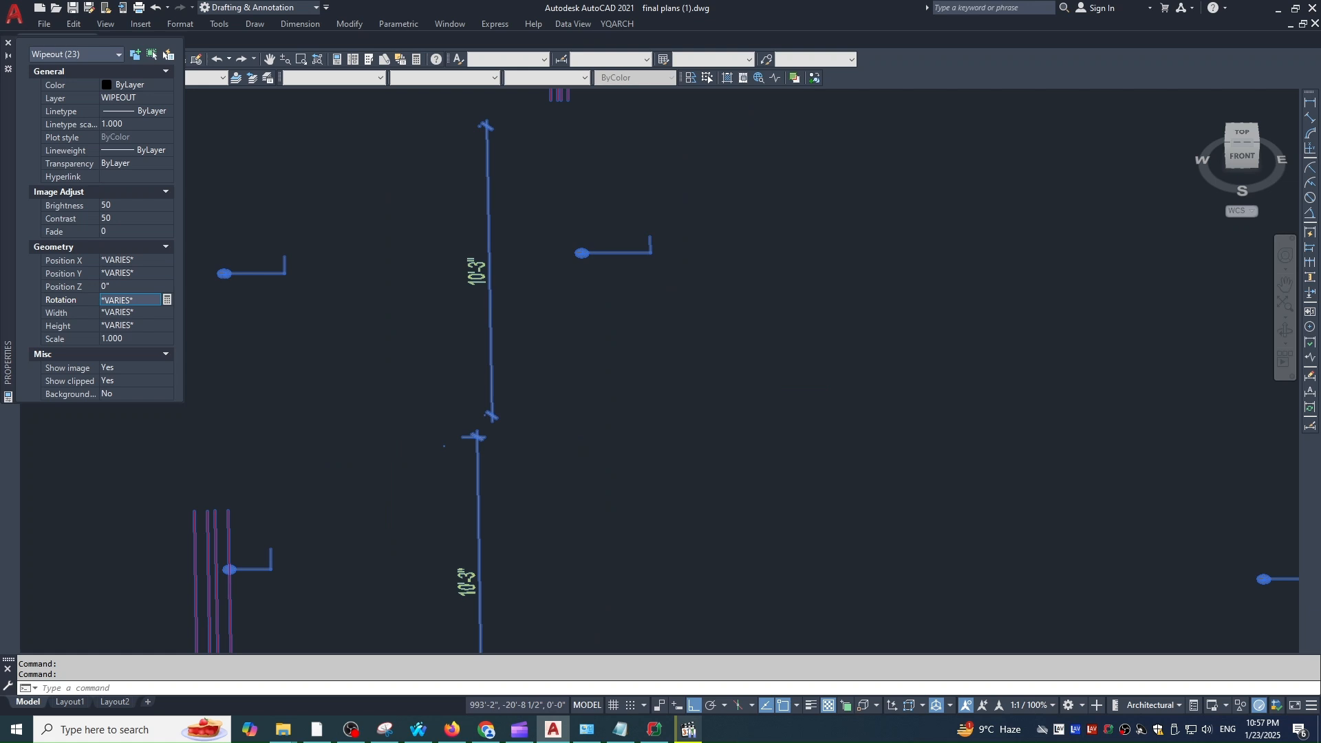
scroll(446, 394, down, 3)
key(Escape)
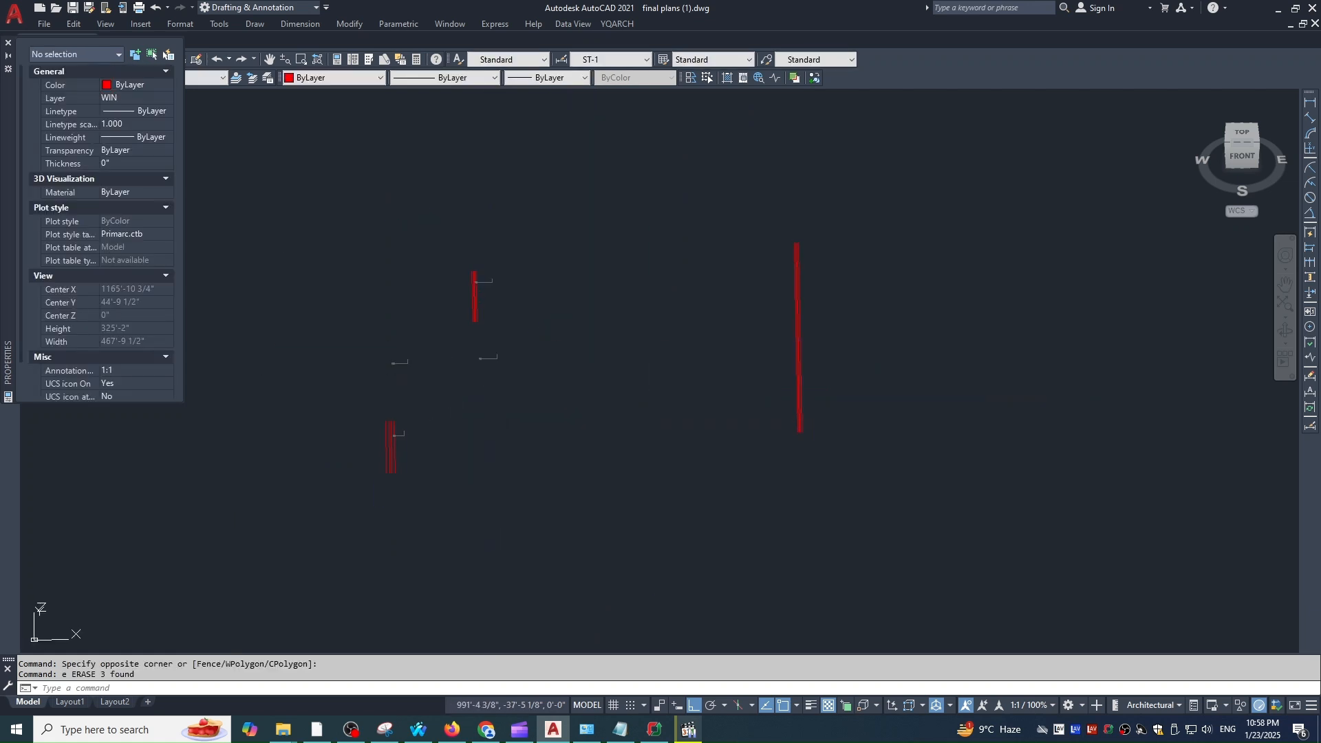
click(541, 326)
click(390, 371)
text(e)
key(space)
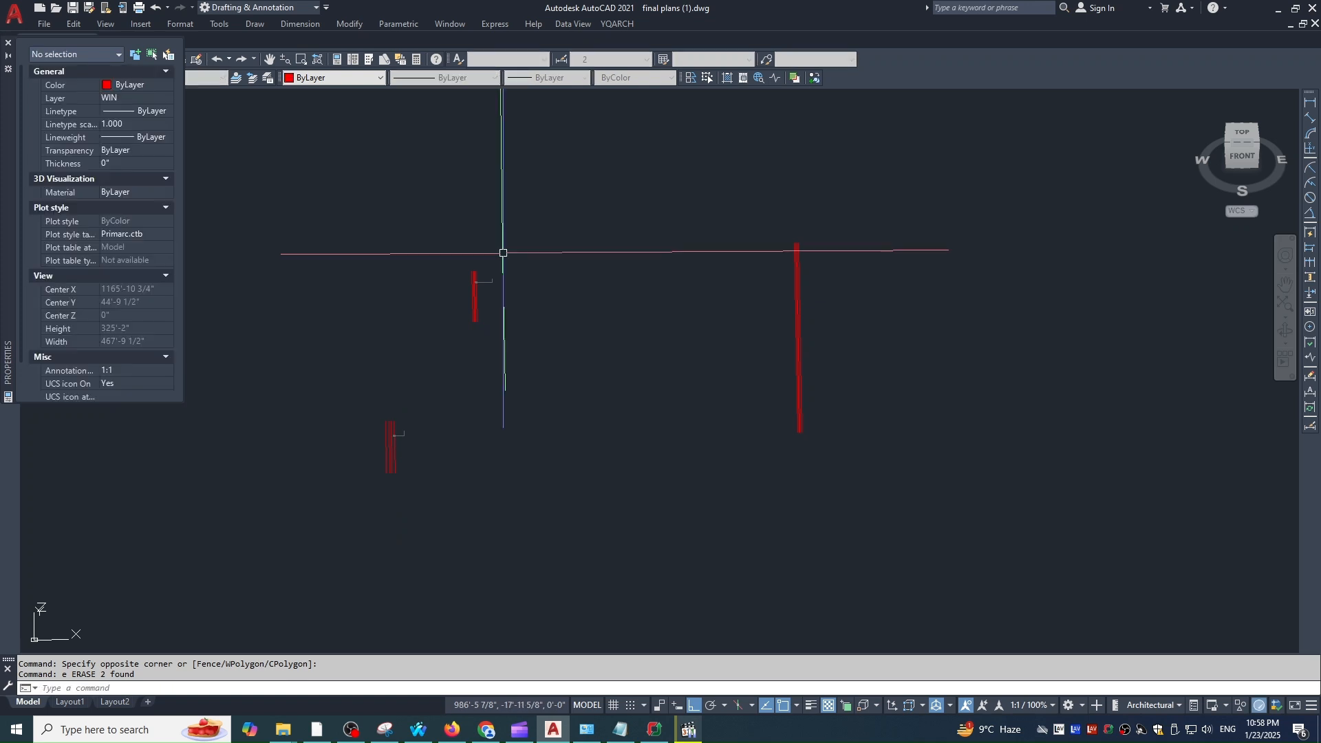
Step: Erase the two remaining leaders attached to the short displaced window multilines
click(501, 254)
click(489, 312)
key(space)
click(404, 434)
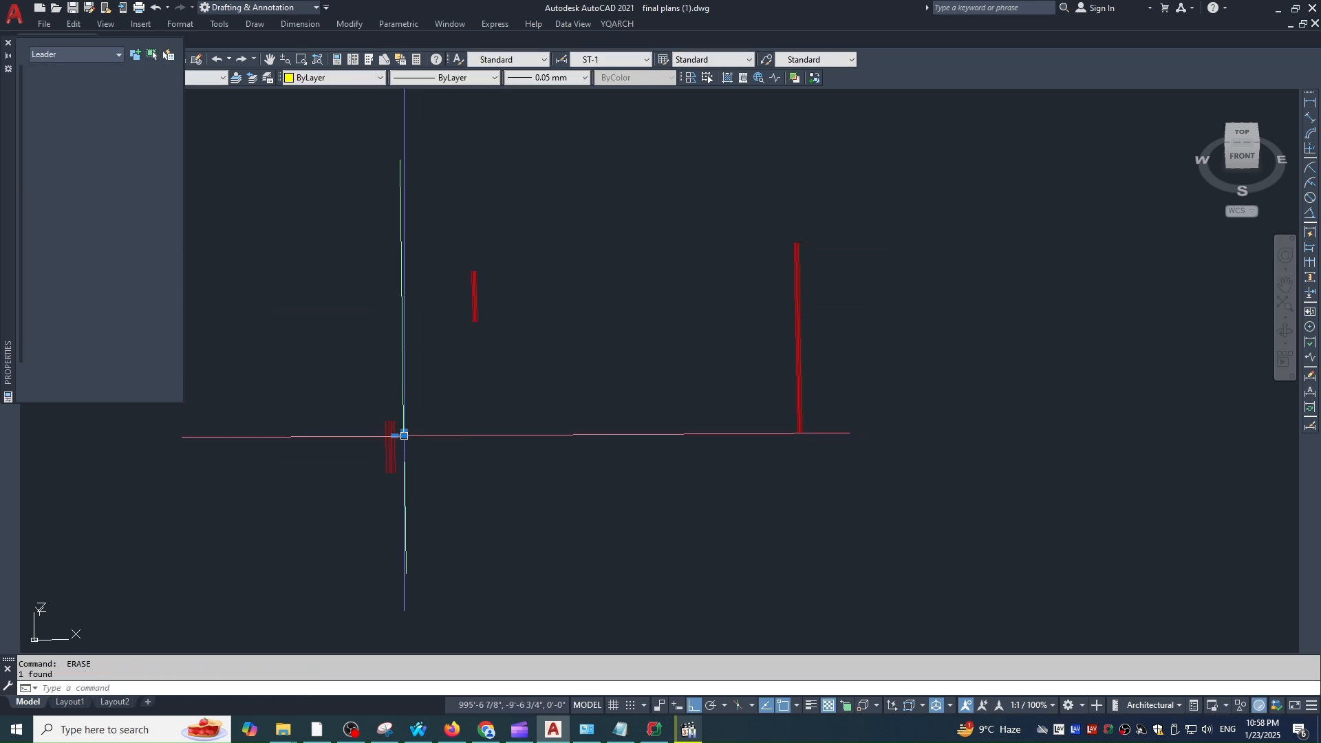
key(space)
Step: Explode the three displaced window multilines into separate lines
click(1082, 180)
click(374, 474)
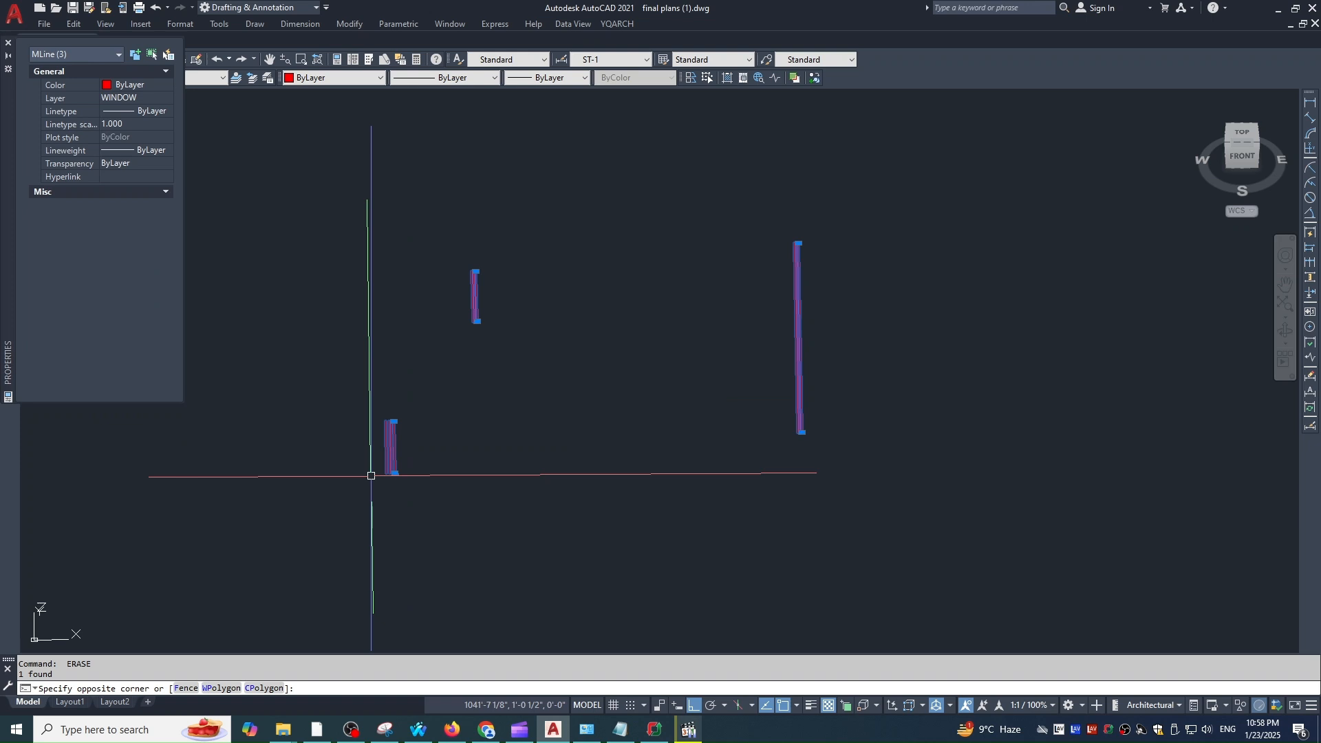
text(x)
key(space)
Step: Select all the lines of the exploded windows and set both their Start Z and End Z to 0
click(887, 230)
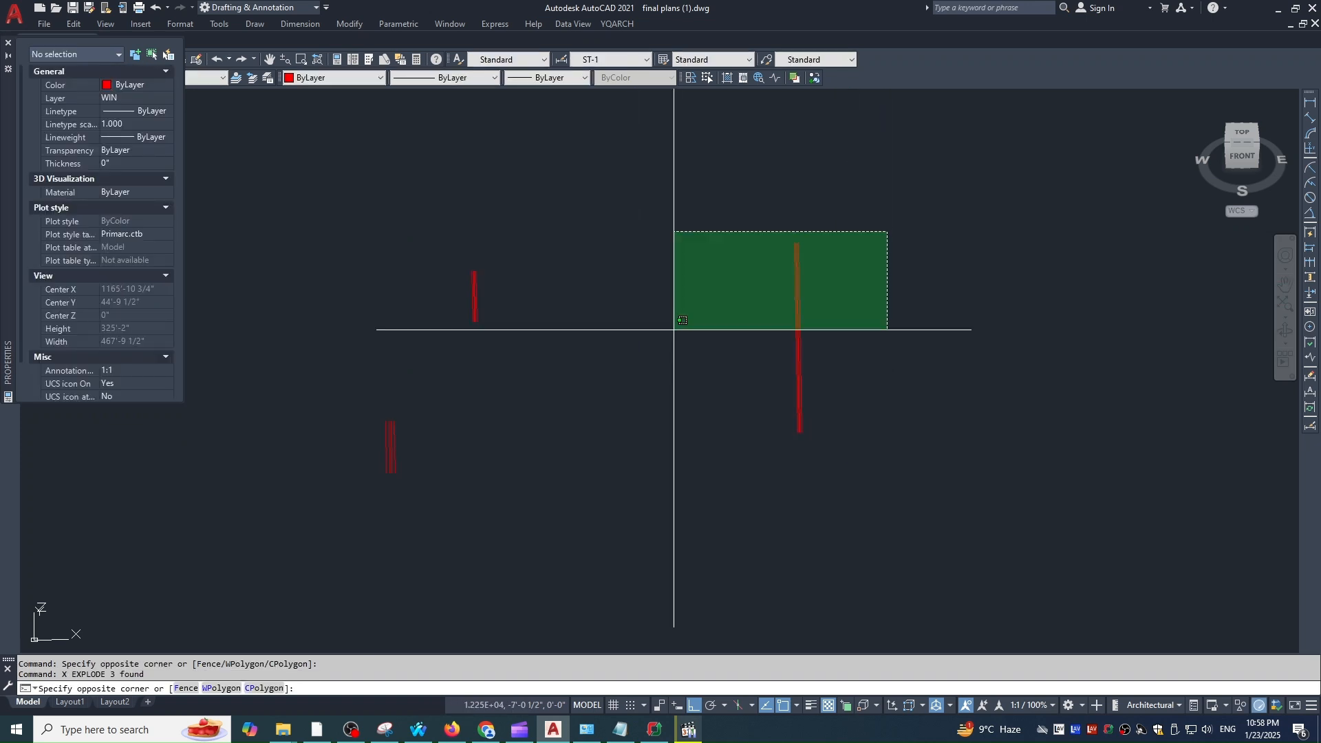
click(295, 477)
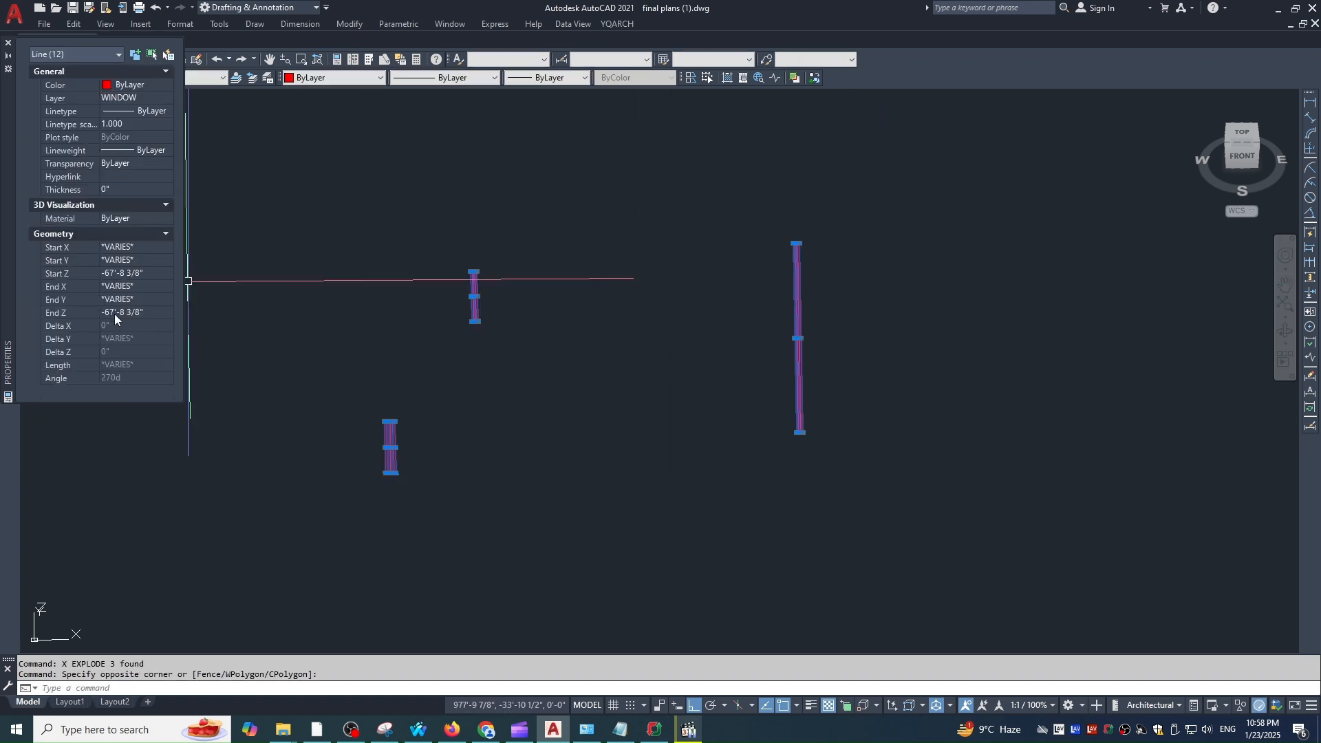
click(127, 275)
text(0)
key(Tab)
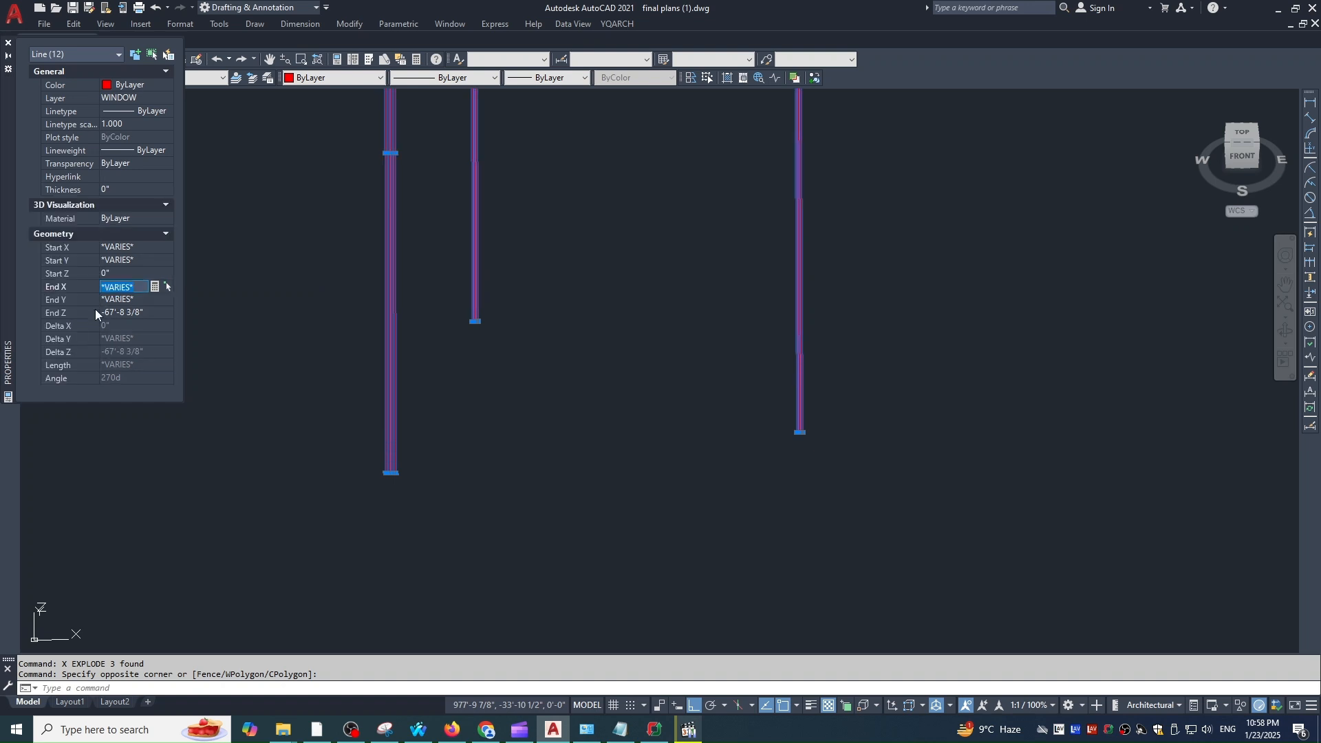
click(137, 313)
text(0)
key(Tab)
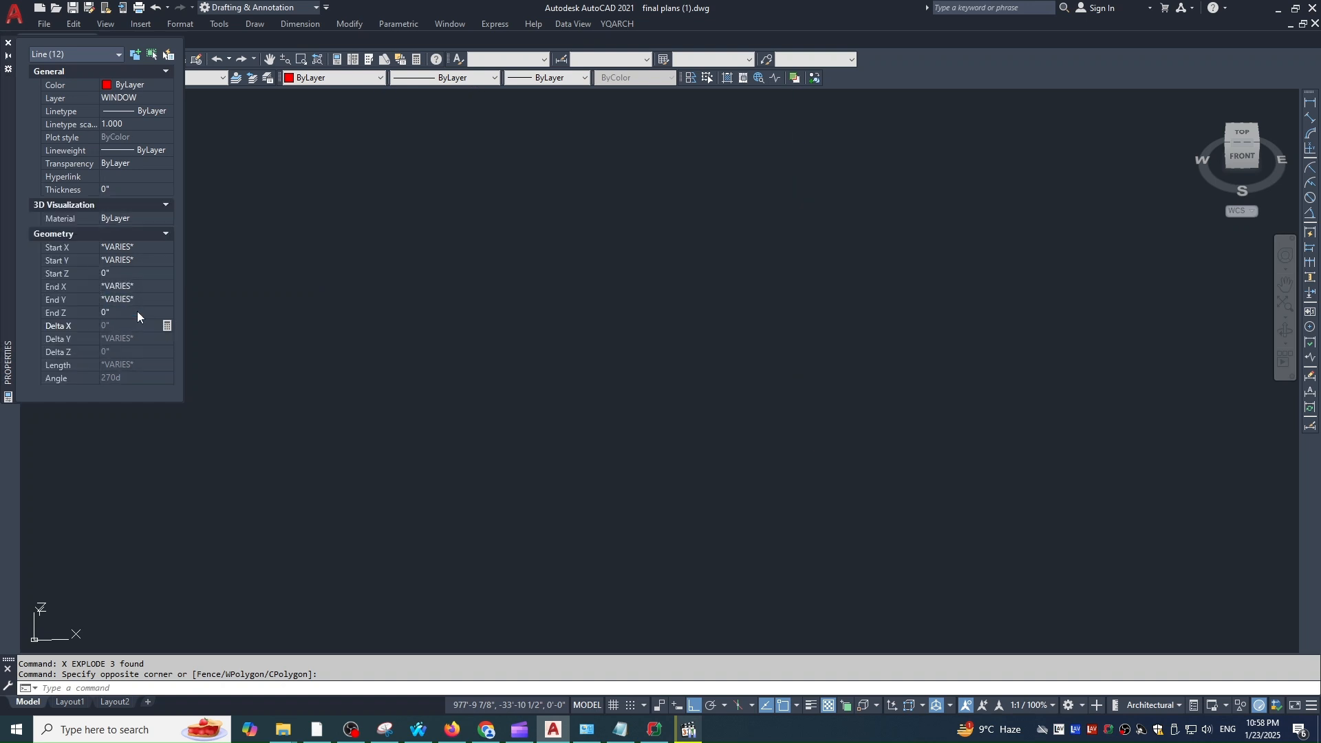
Step: Examine the flattened stair section from the front and at an angle, checking the window multiline displaced above its roof
scroll(492, 294, down, 5)
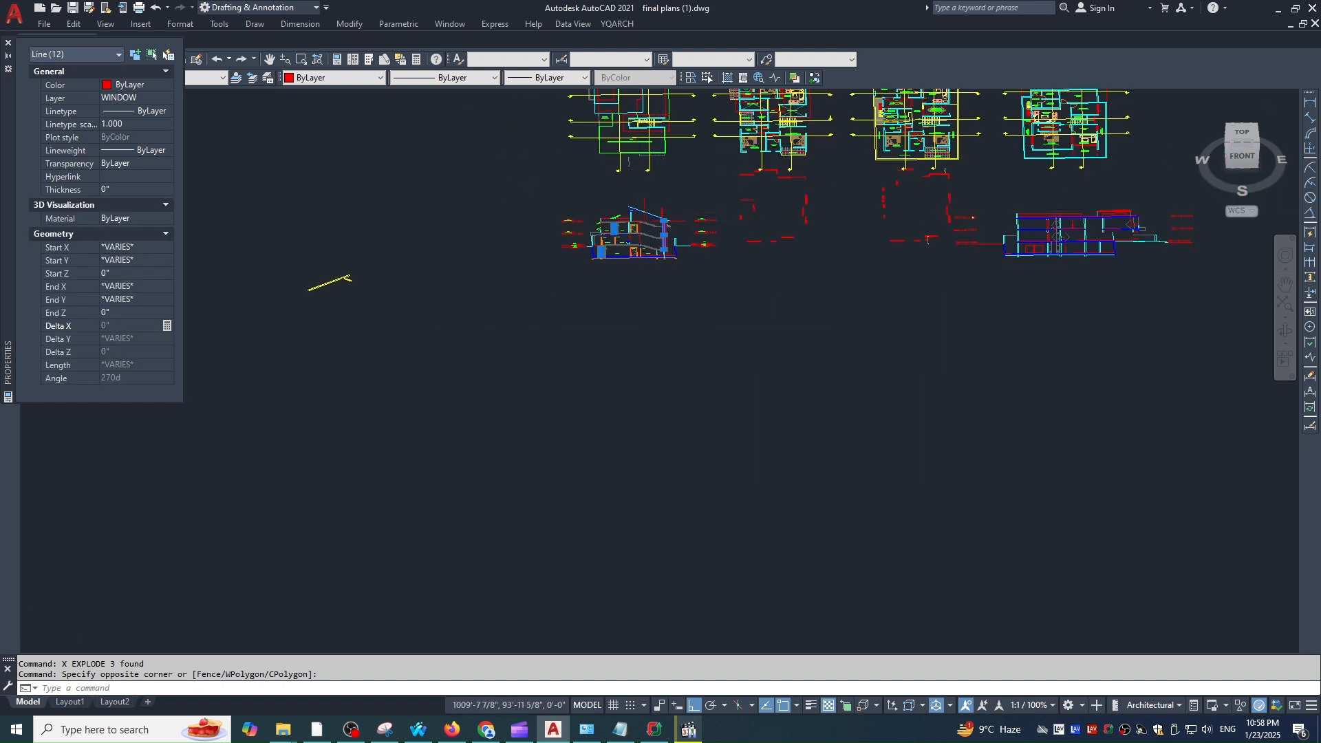
scroll(625, 290, up, 8)
scroll(625, 290, down, 3)
key(Escape)
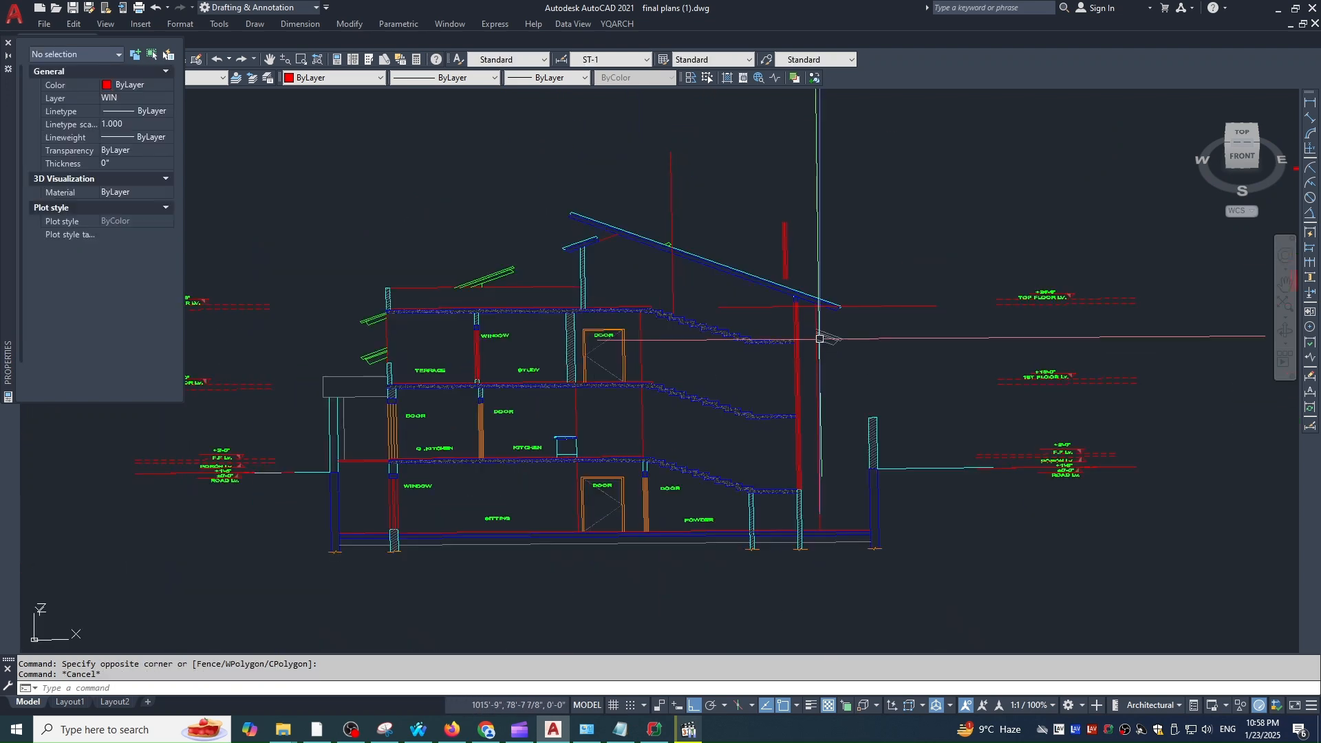
scroll(754, 236, up, 2)
click(818, 238)
click(773, 251)
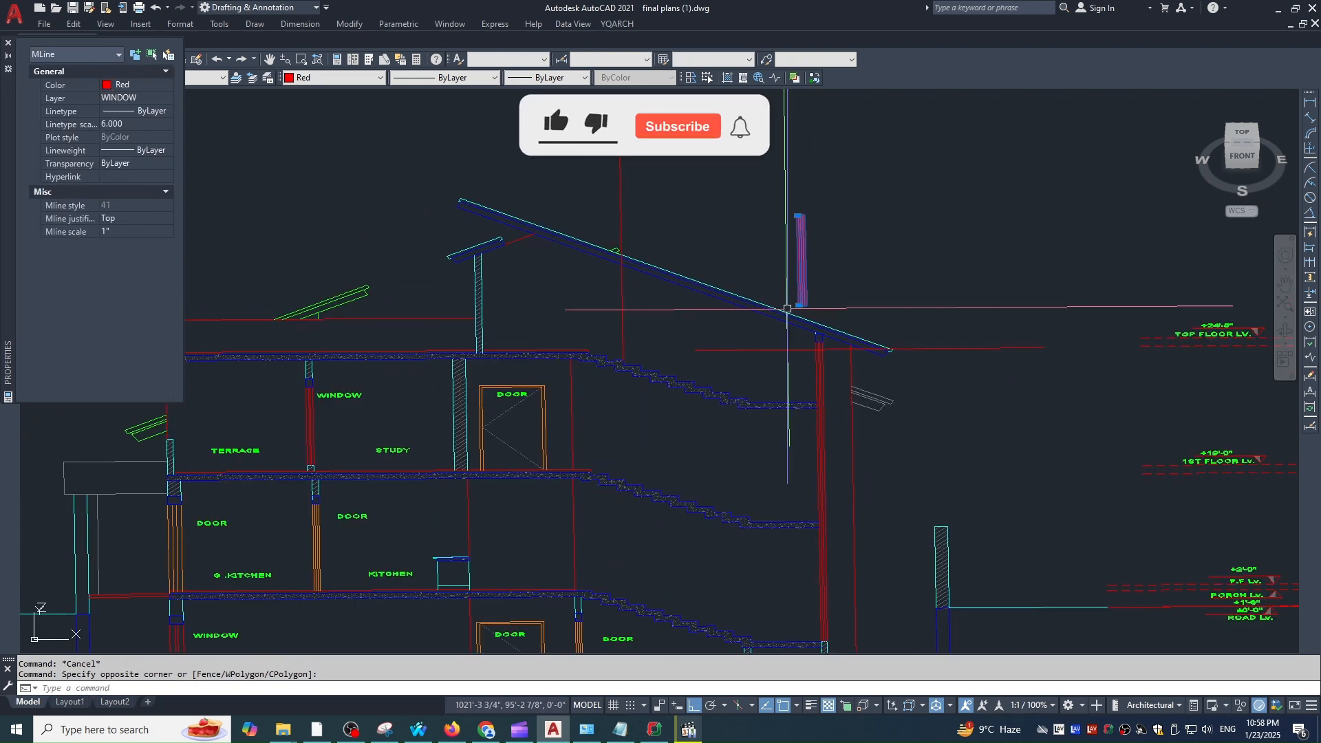
scroll(779, 154, down, 2)
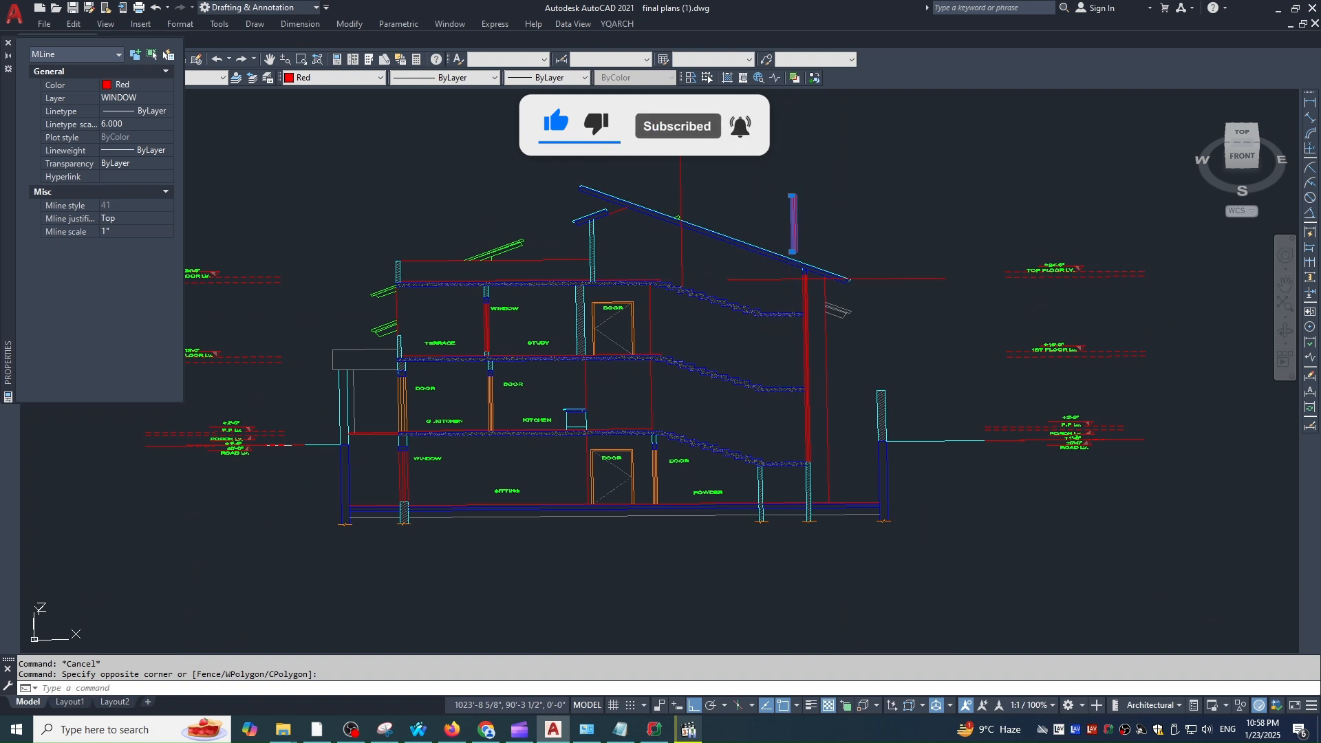
shift+middle_drag(757, 246, 671, 254)
click(1170, 178)
scroll(806, 315, down, 10)
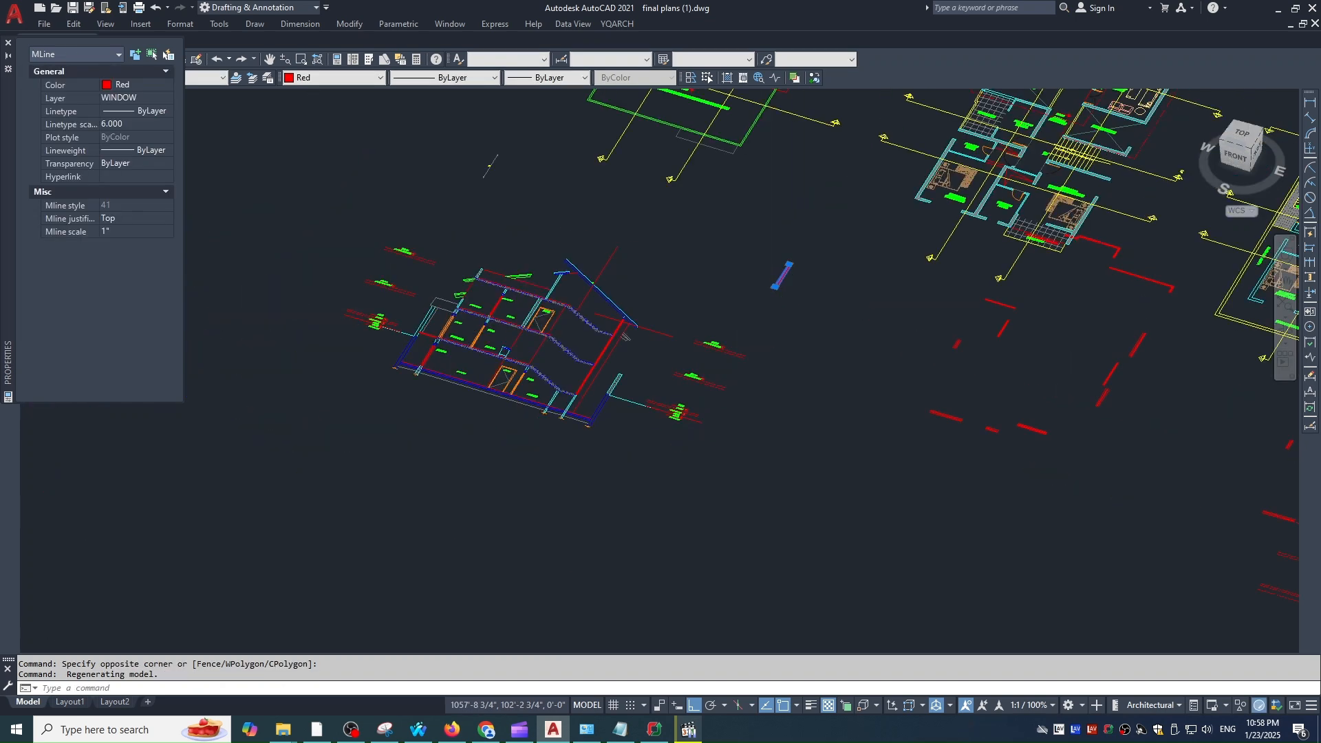
middle_drag(739, 358, 751, 365)
scroll(631, 353, up, 5)
key(Escape)
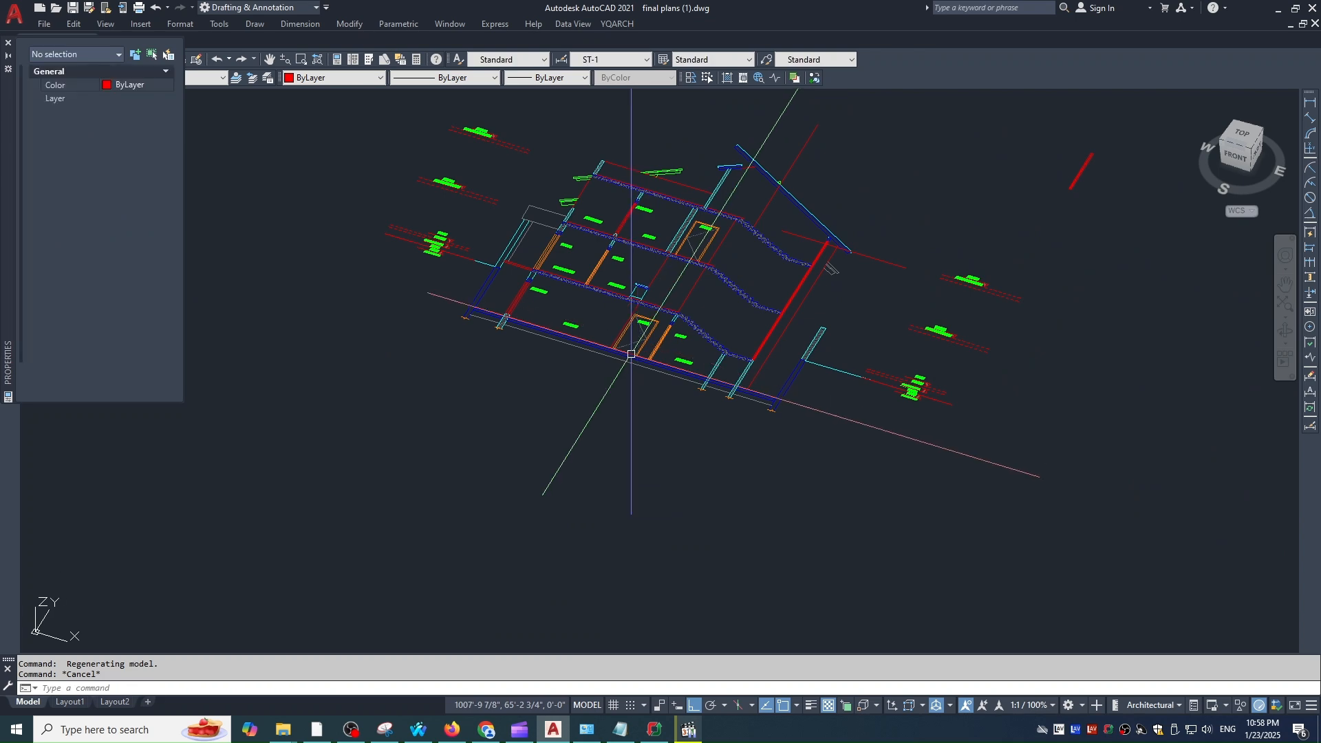
Step: Fillet the upright and horizontal red lines below the stair section's sloping roof into a corner
scroll(736, 198, up, 4)
text(l)
key(Return)
key(Escape)
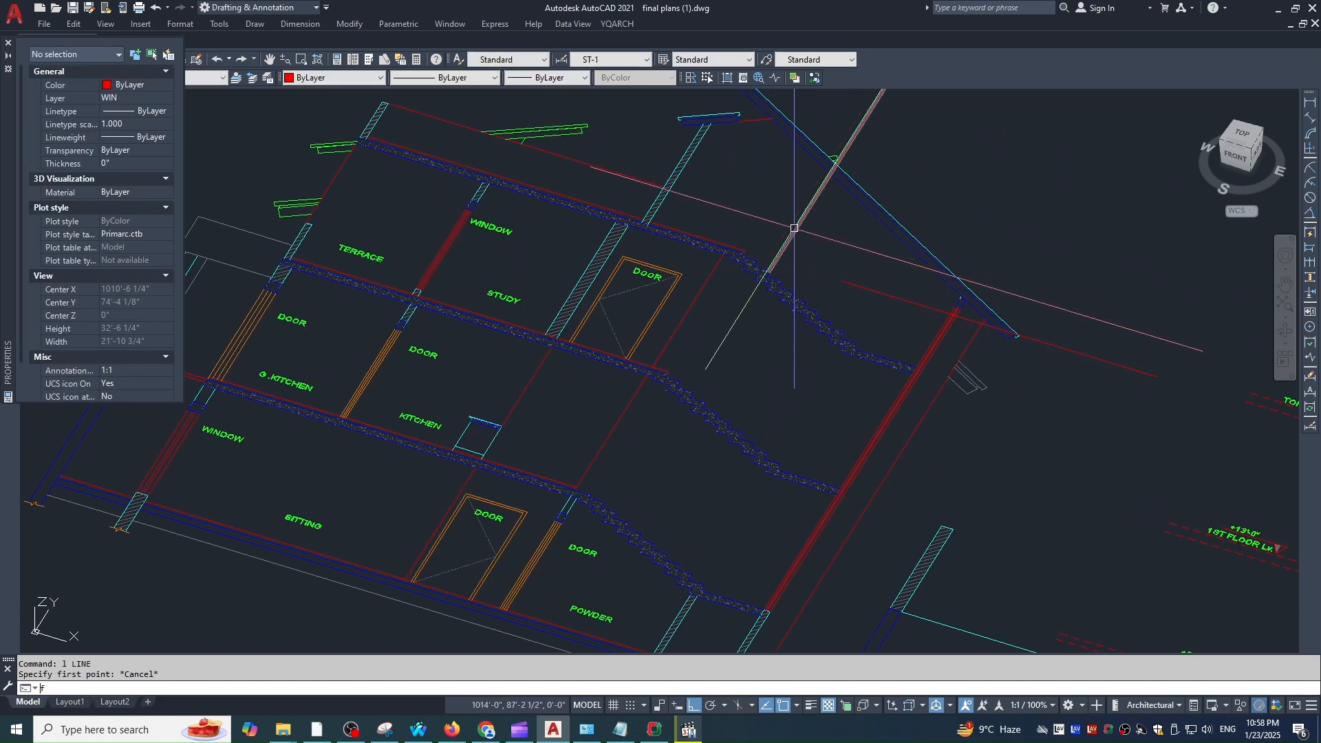
text(f)
key(Return)
click(794, 227)
click(862, 286)
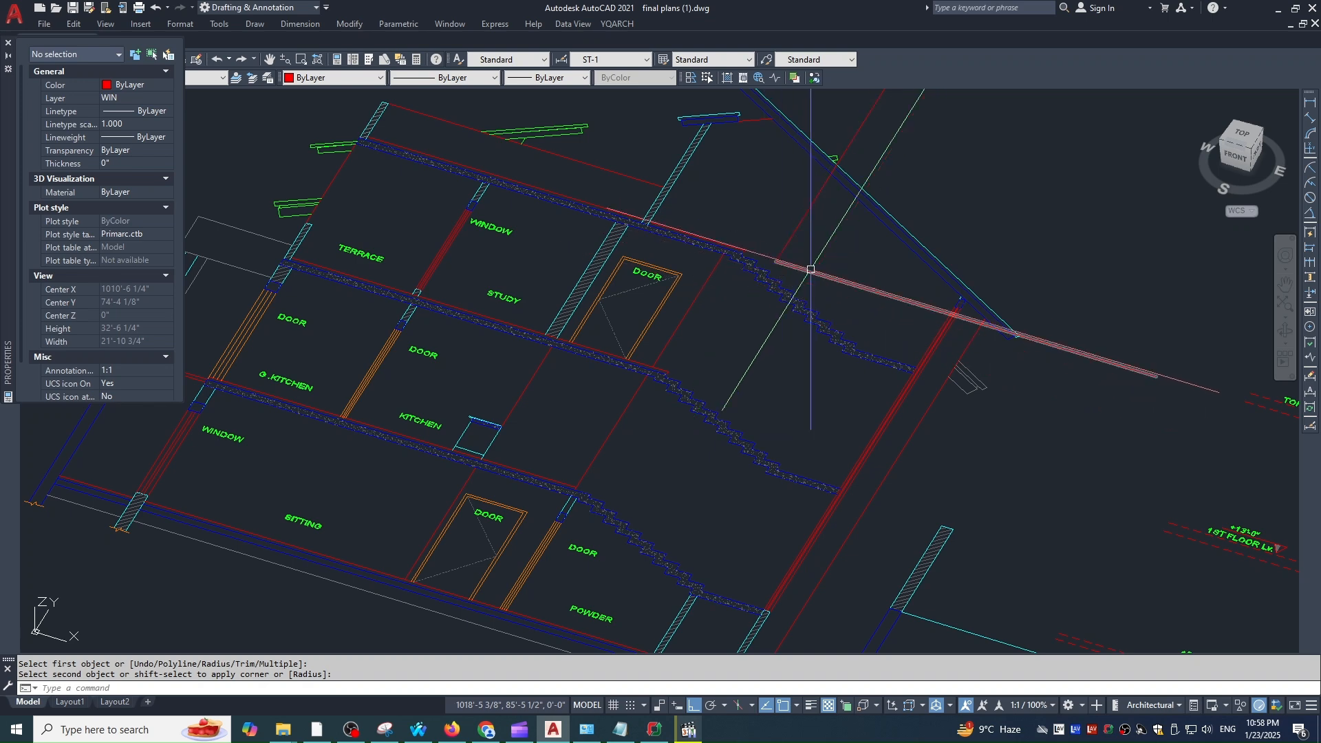
Step: Draw two lines across the sloping roof, parallel to the filleted corner's sides, as the other two sides of a rectangle
key(Escape)
text(l)
key(Return)
scroll(779, 341, down, 2)
click(771, 349)
click(948, 202)
key(Escape)
text(l)
key(Return)
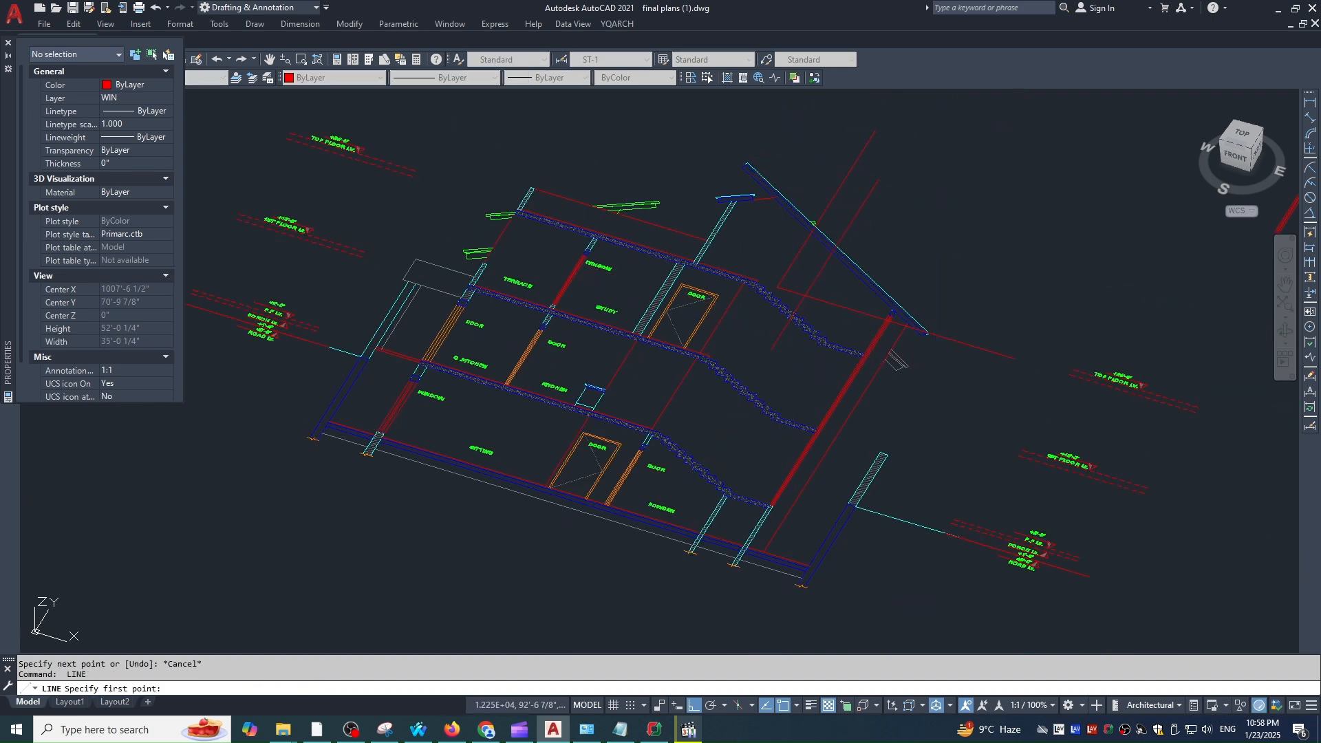
click(922, 261)
click(708, 179)
key(Escape)
Step: Fillet the remaining corners of the red rectangle below the sloping roof with zero radius, closing its outline
key(f)
key(Return)
click(823, 263)
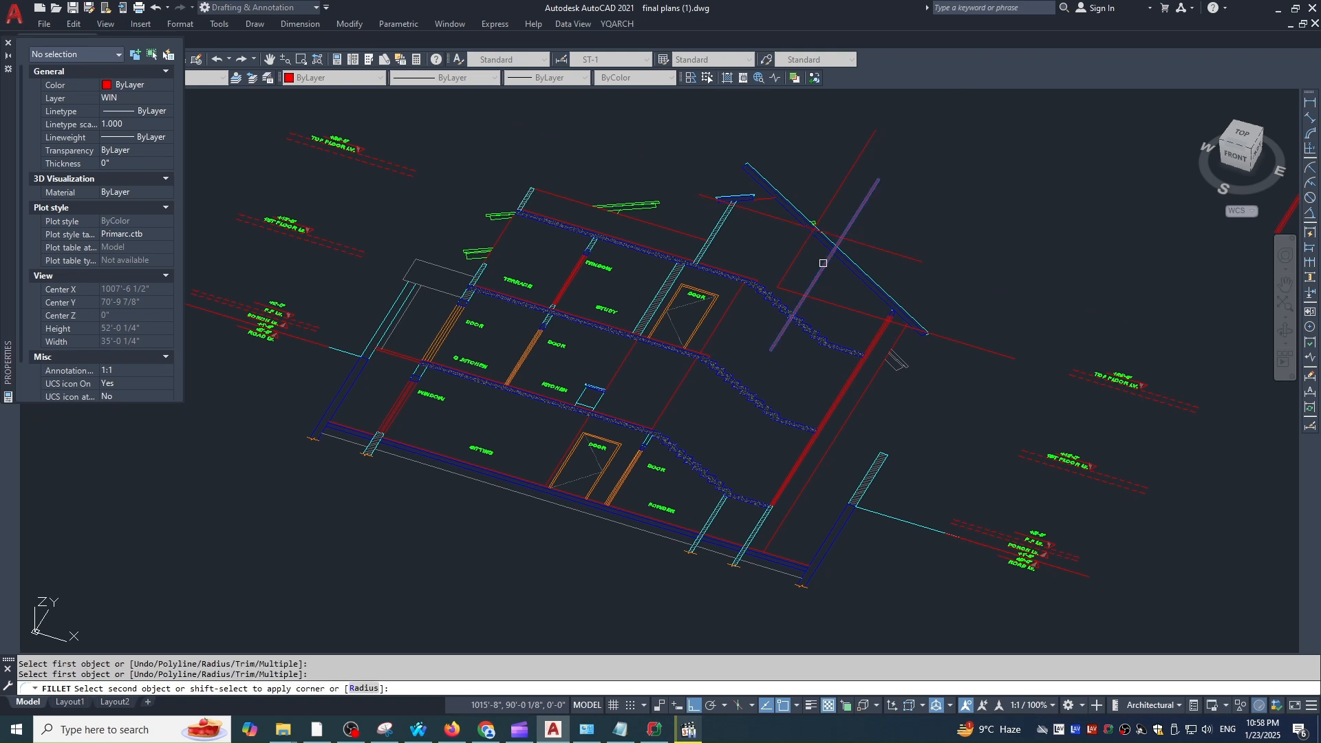
click(790, 220)
key(Return)
click(833, 234)
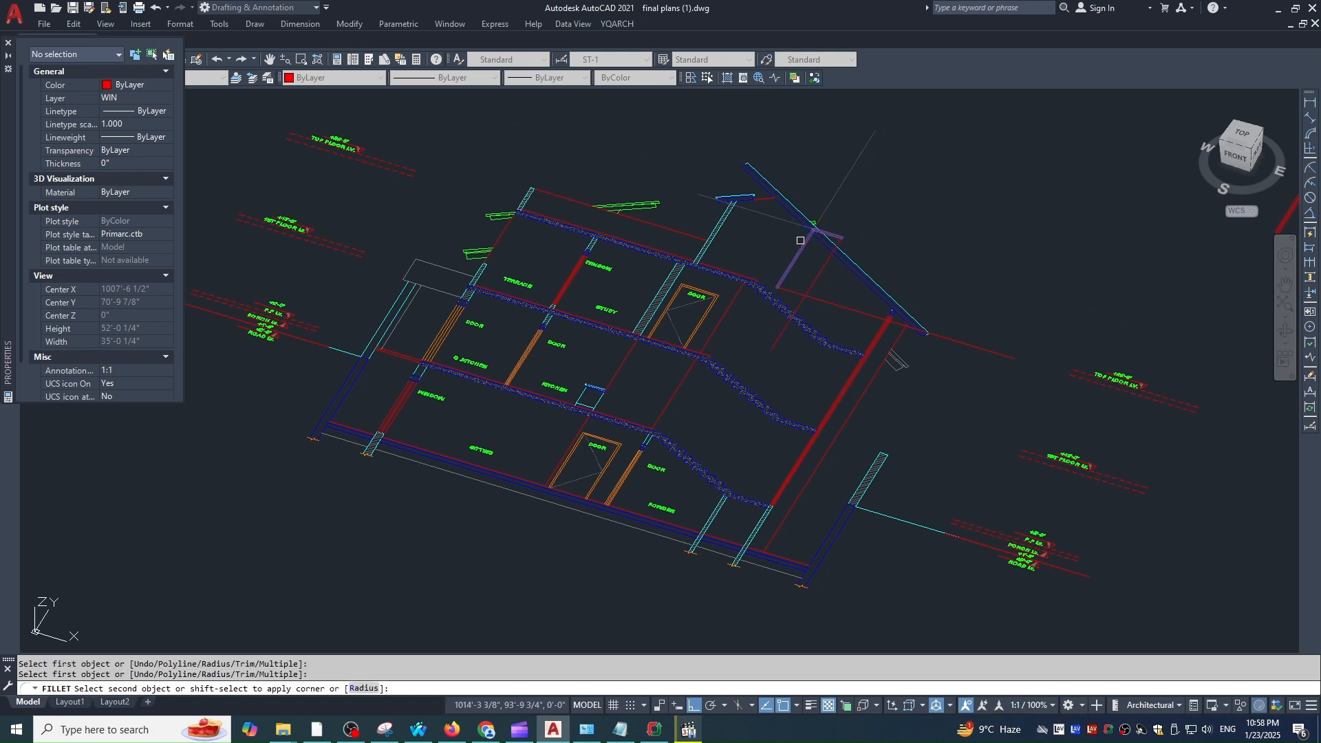
click(800, 240)
key(Return)
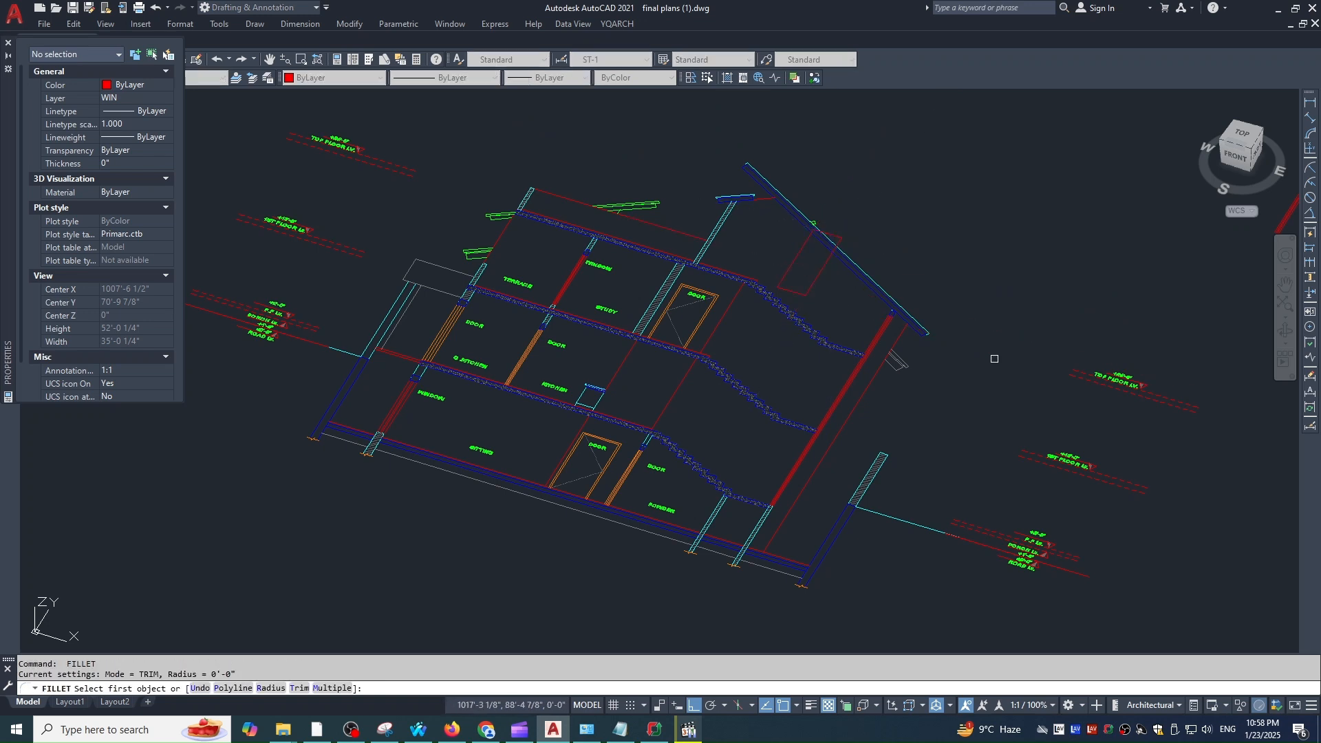
key(Escape)
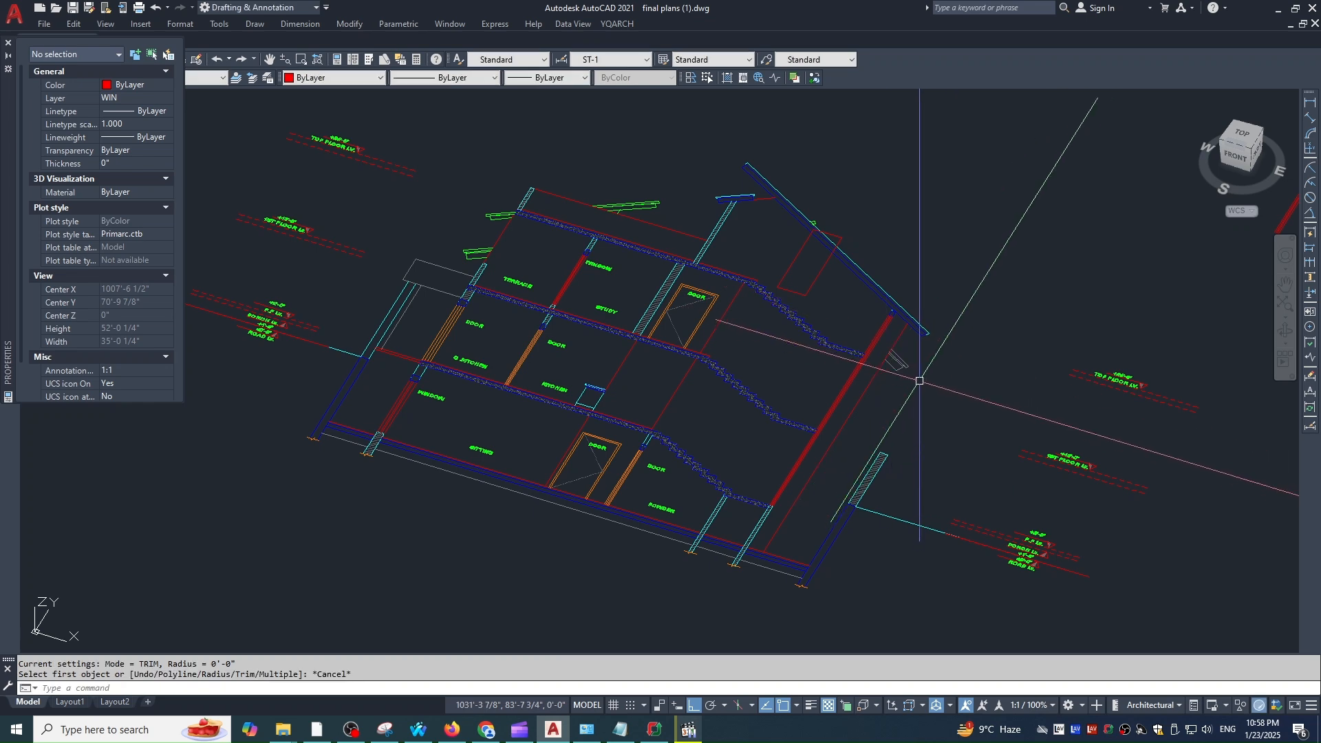
key(Escape)
scroll(788, 404, down, 2)
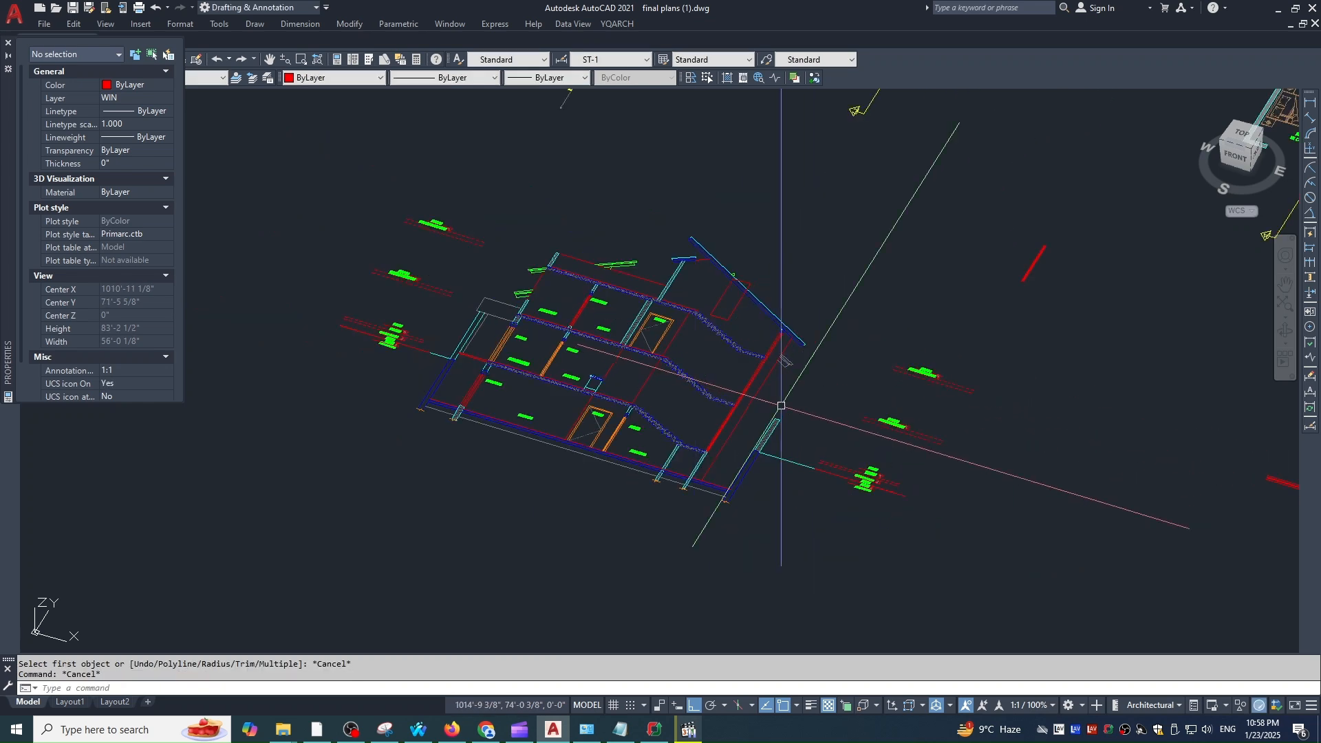